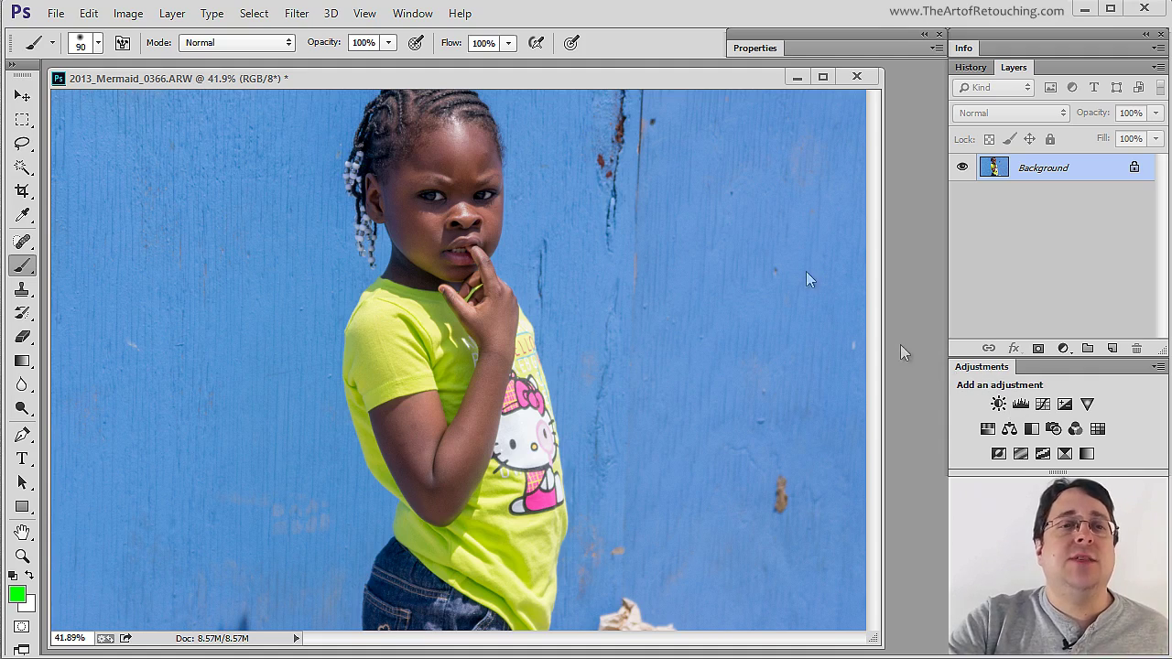
- Look through the panel list, the new adjustment layer list and the Layer menu without choosing anything
{"action": "left_click", "coordinate": [413, 14]}
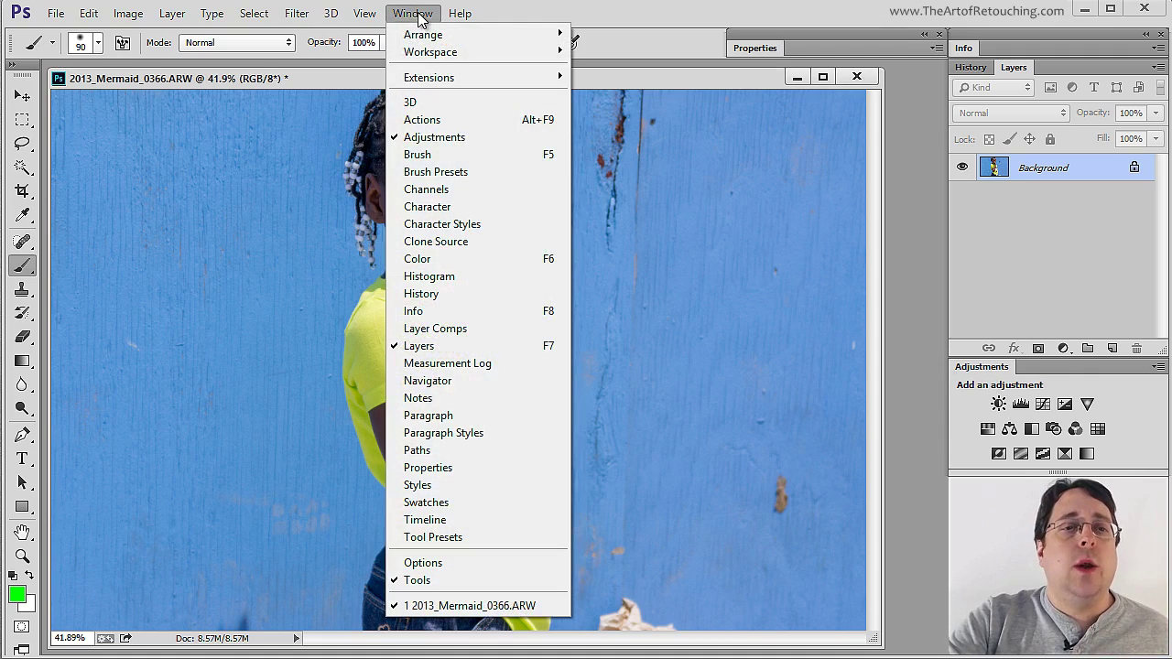
{"action": "left_click", "coordinate": [1052, 367]}
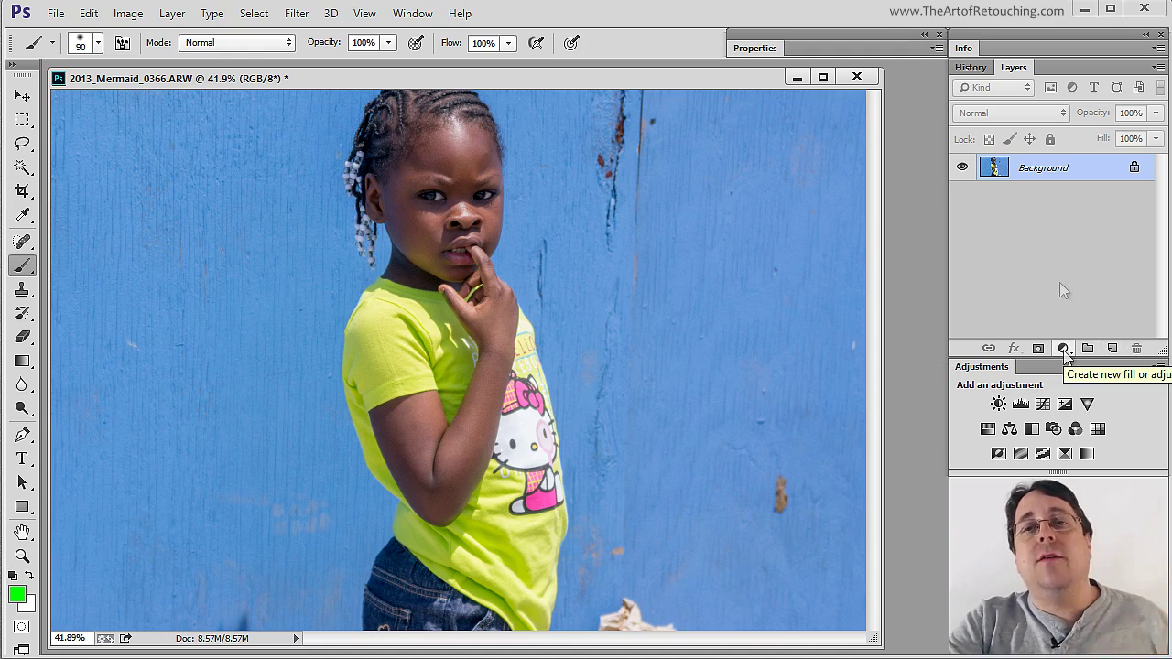
{"action": "left_click", "coordinate": [1063, 349]}
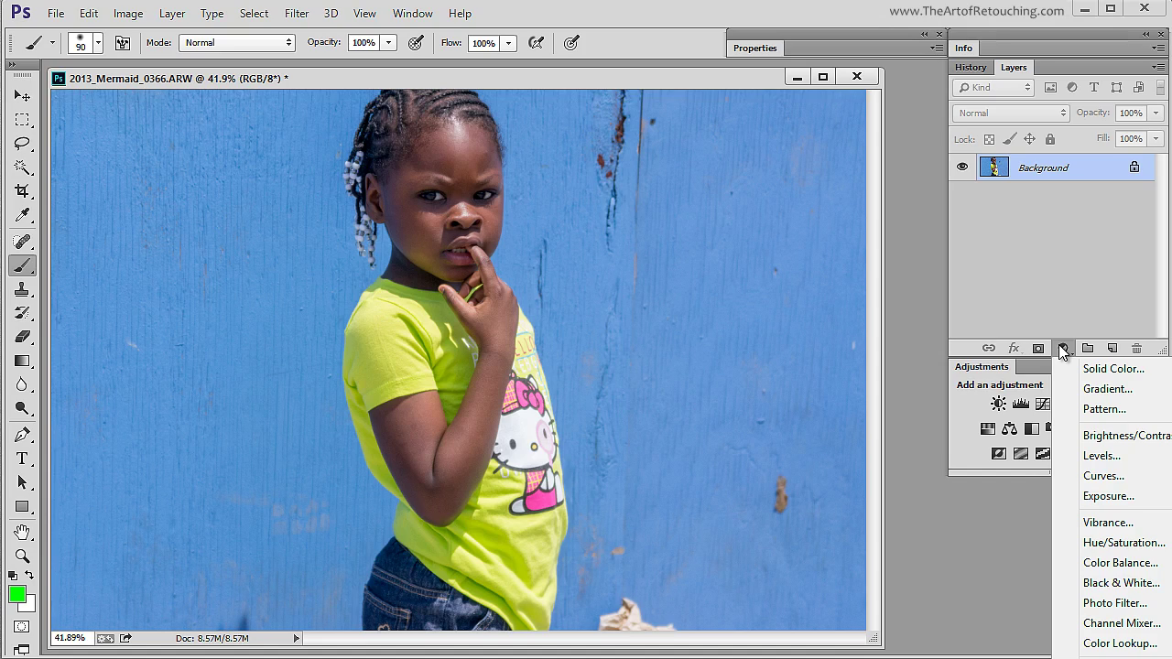
{"action": "left_click", "coordinate": [1042, 274]}
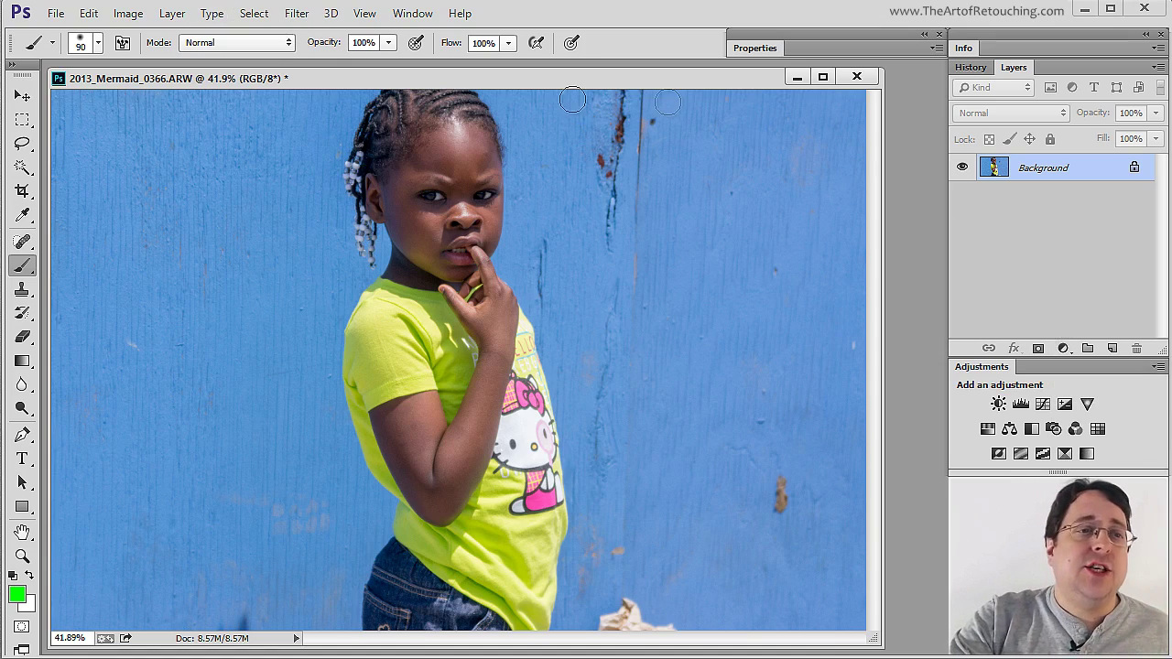
{"action": "left_click", "coordinate": [172, 14]}
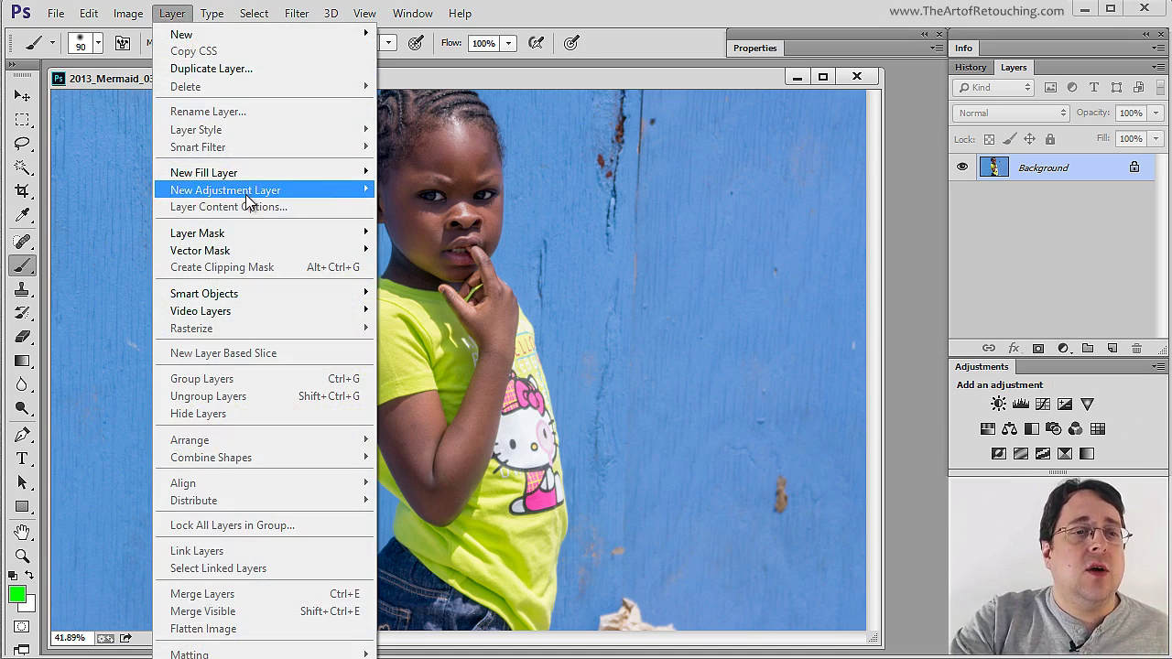
{"action": "mouse_move", "coordinate": [226, 190]}
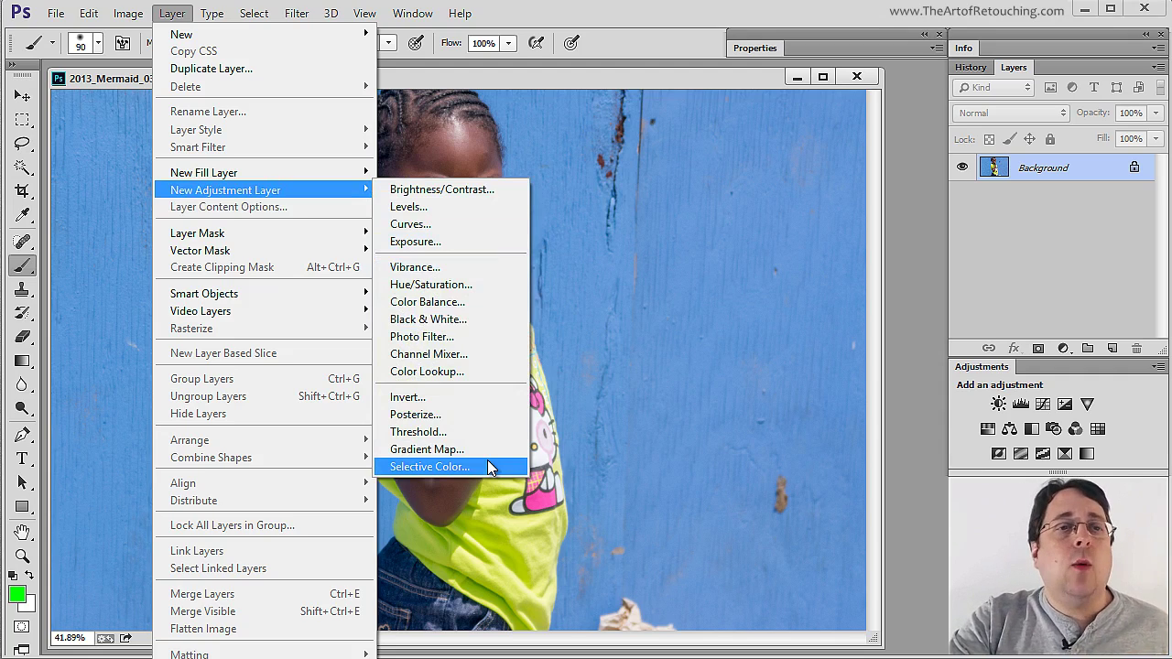
- Check Image > Adjustments, then add a Selective Color adjustment layer from the Adjustments panel
{"action": "mouse_move", "coordinate": [133, 16]}
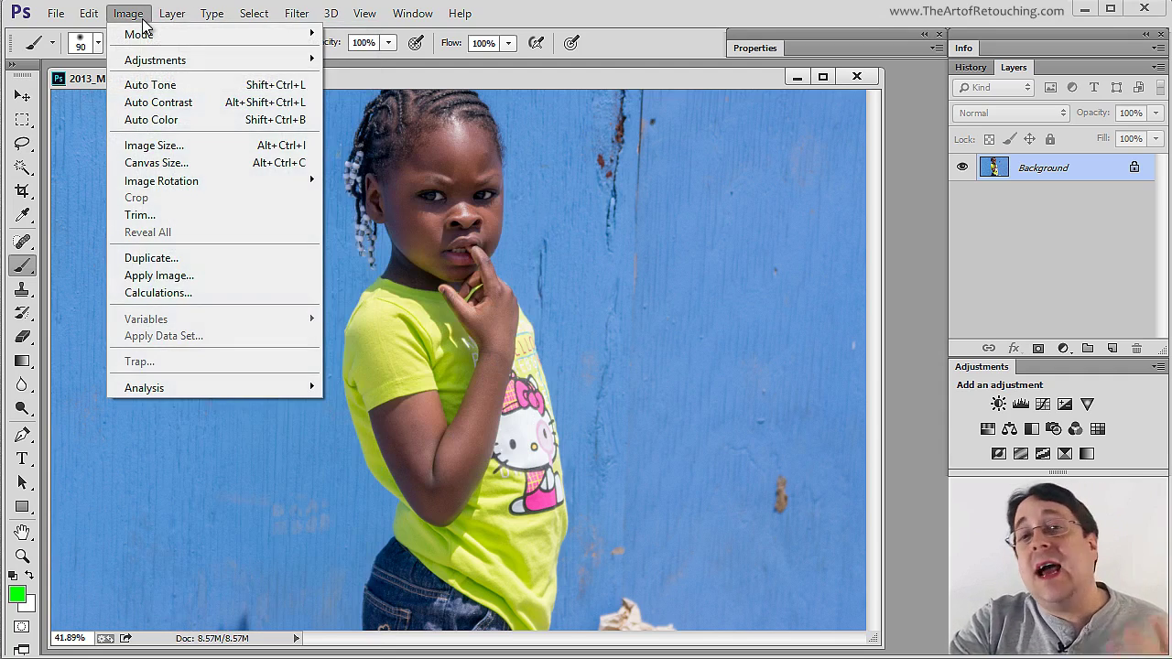
{"action": "left_click", "coordinate": [135, 15]}
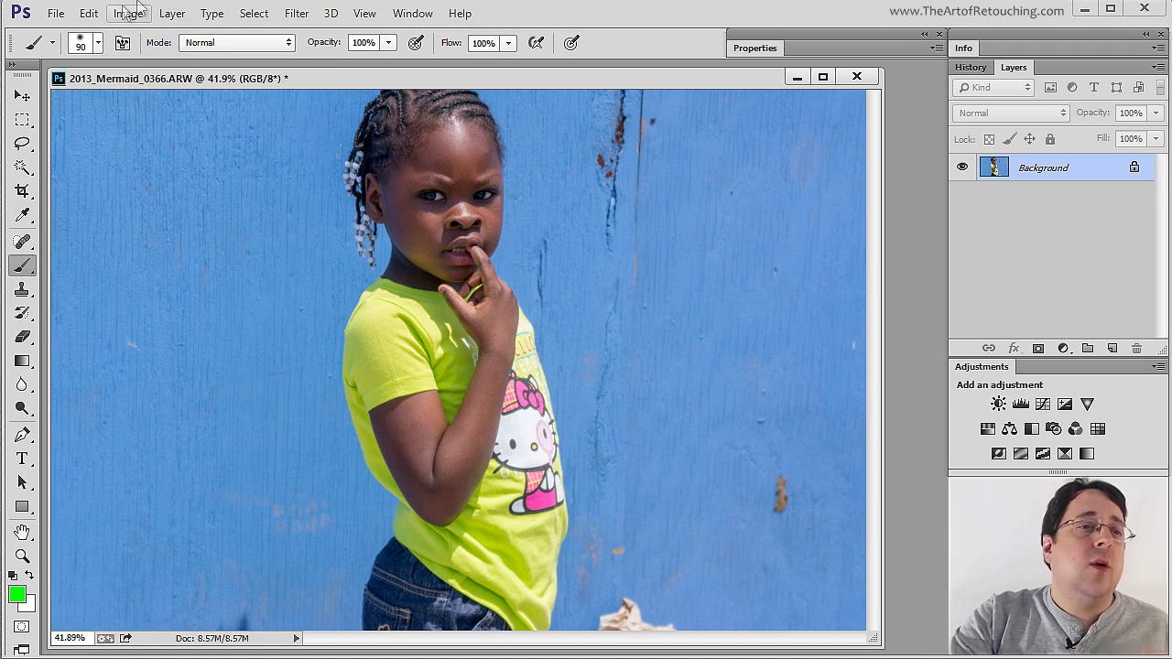
{"action": "left_click", "coordinate": [131, 13]}
{"action": "mouse_move", "coordinate": [160, 61]}
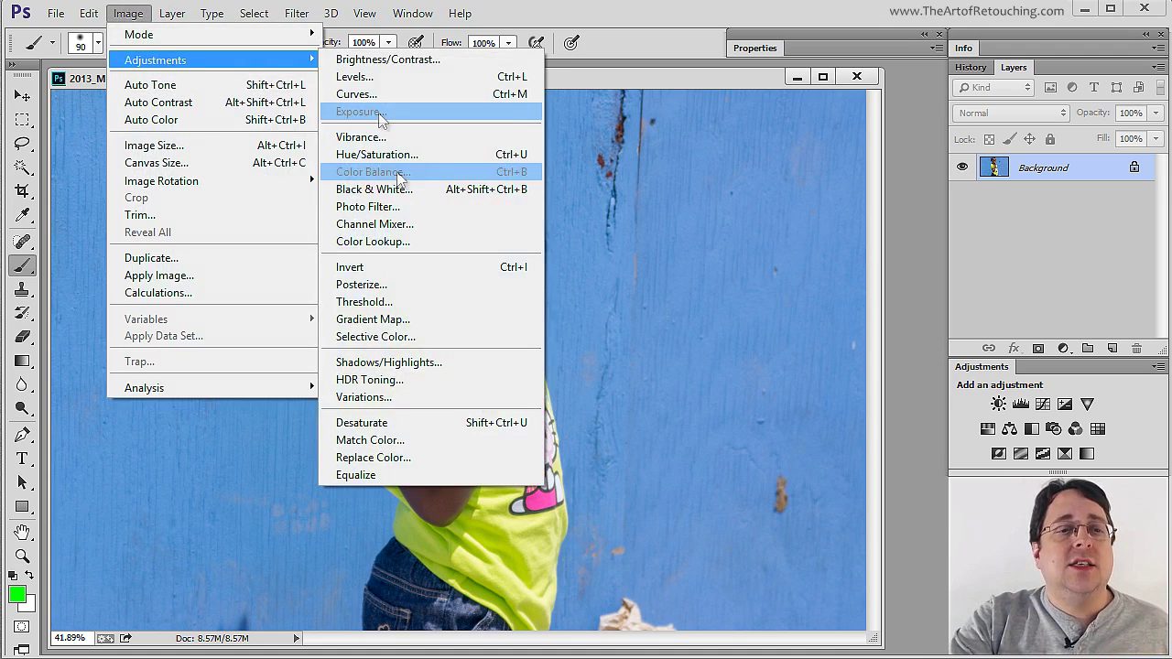
{"action": "left_click", "coordinate": [475, 336]}
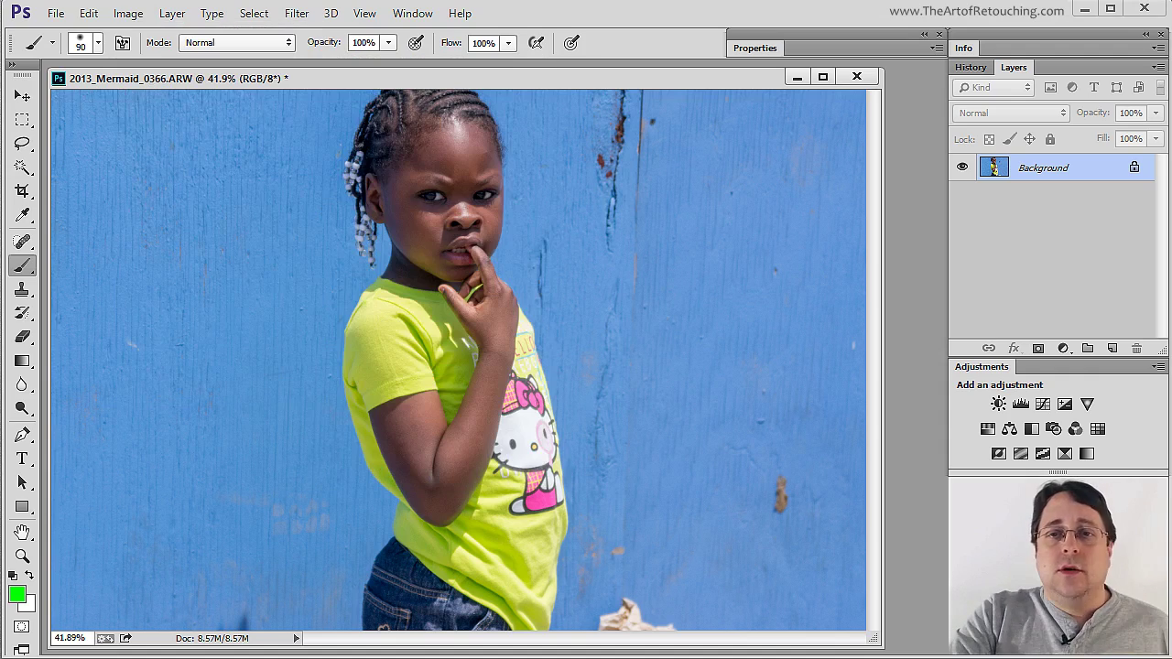
{"action": "left_click", "coordinate": [1064, 454]}
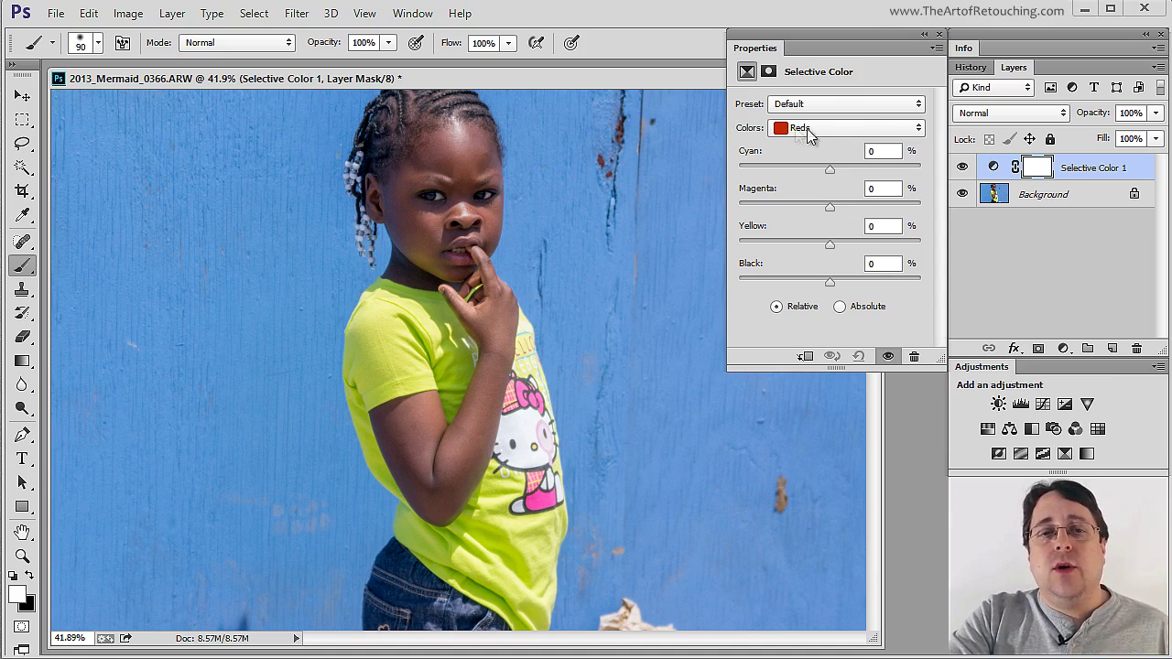
{"action": "left_click", "coordinate": [917, 130]}
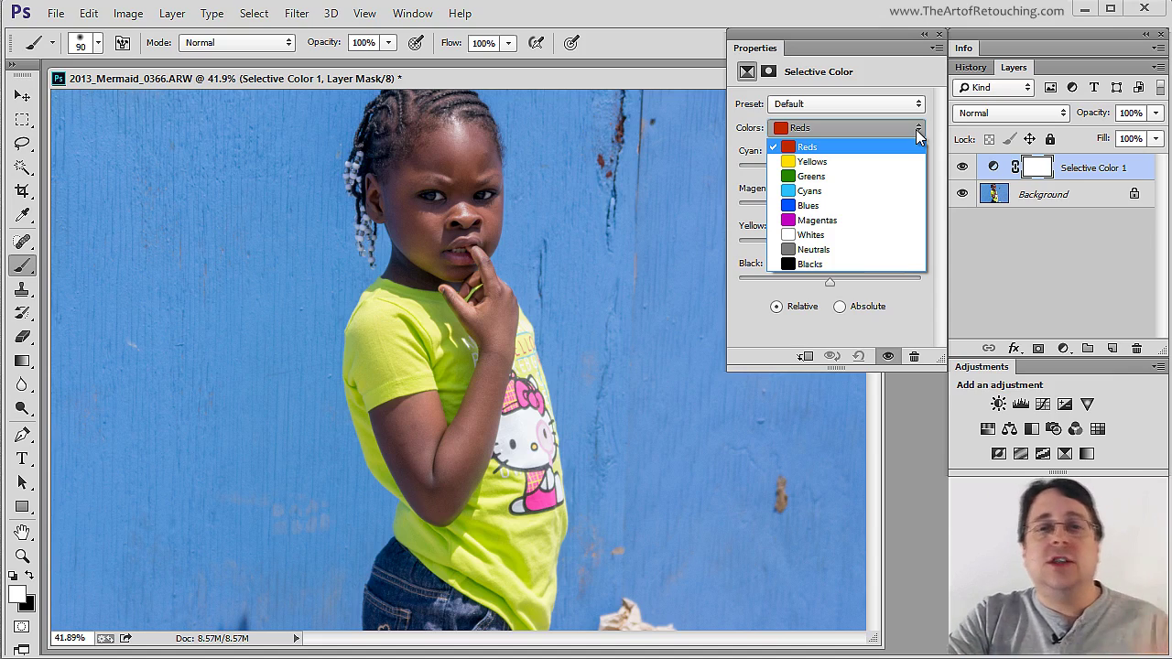
- Test the Magenta extremes on Reds, ending at Cyan +10, Magenta +15, Yellow +33
{"action": "left_click", "coordinate": [915, 129]}
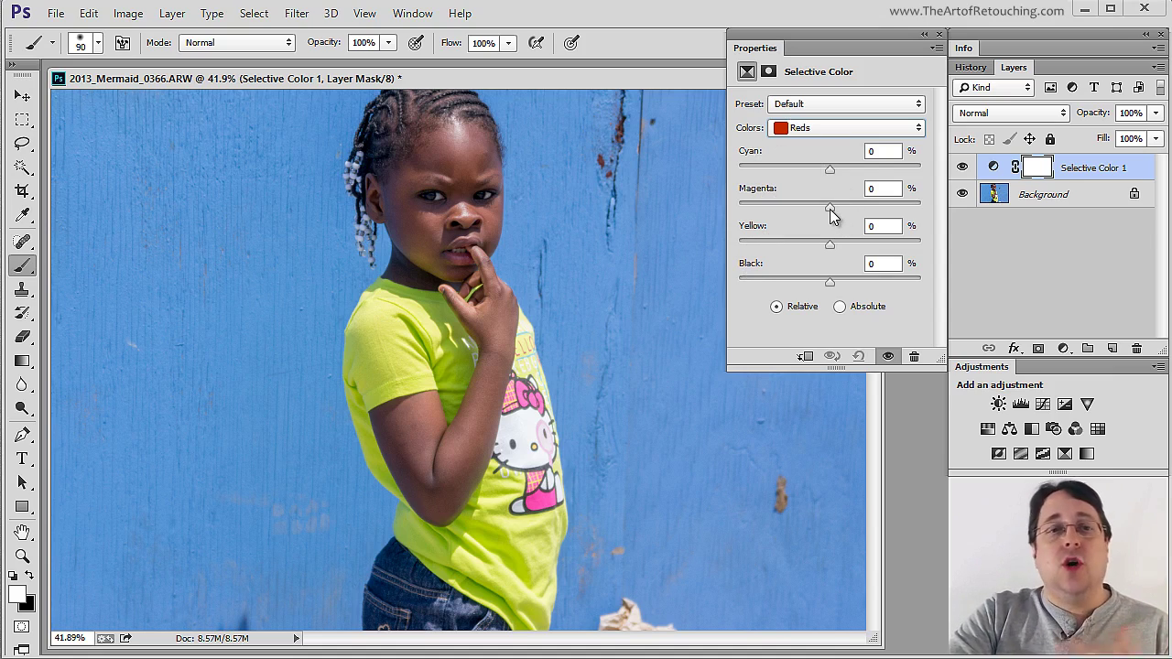
{"action": "left_click_drag", "start_coordinate": [829, 209], "coordinate": [959, 219]}
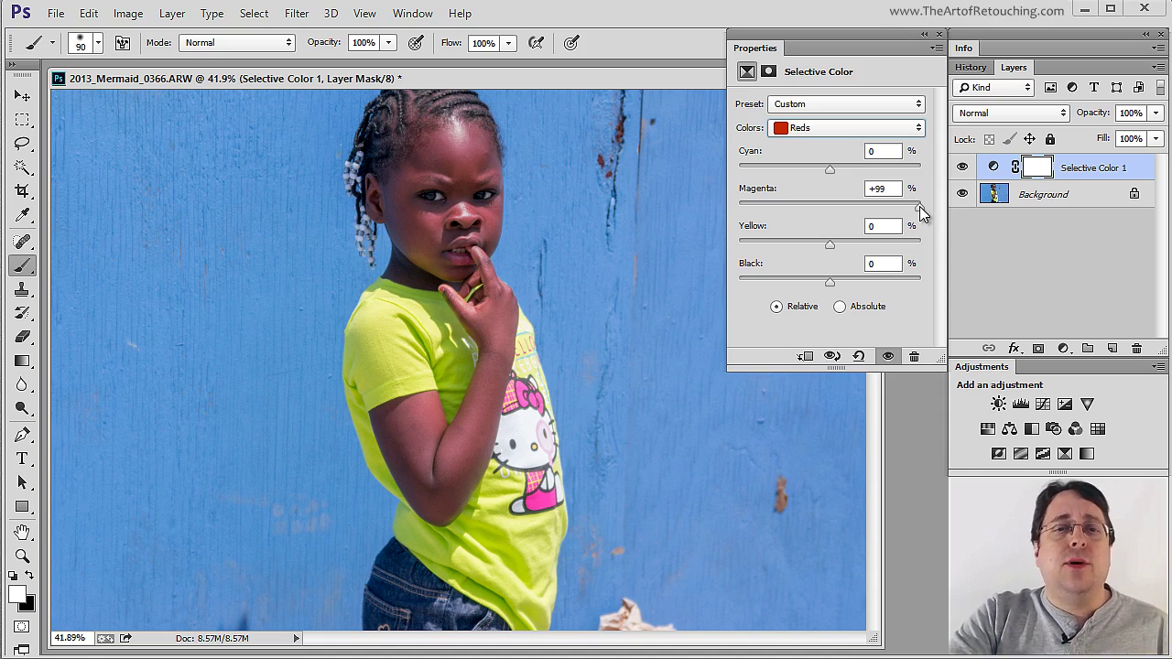
{"action": "left_click_drag", "start_coordinate": [919, 204], "coordinate": [738, 207]}
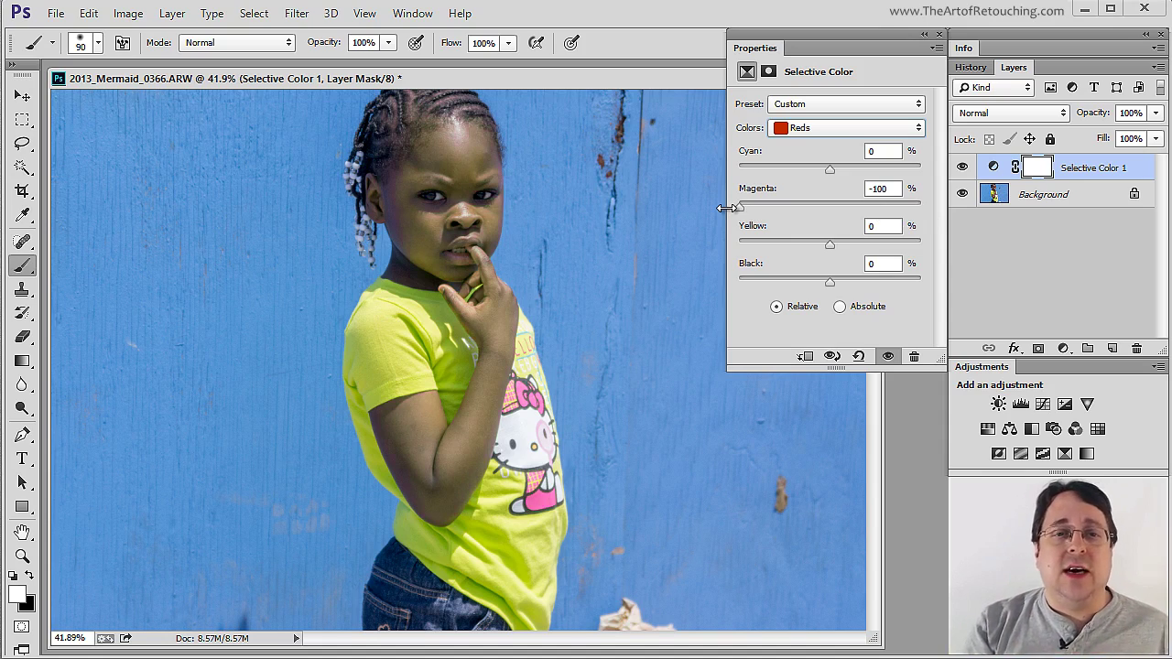
{"action": "left_click_drag", "start_coordinate": [730, 207], "coordinate": [829, 207]}
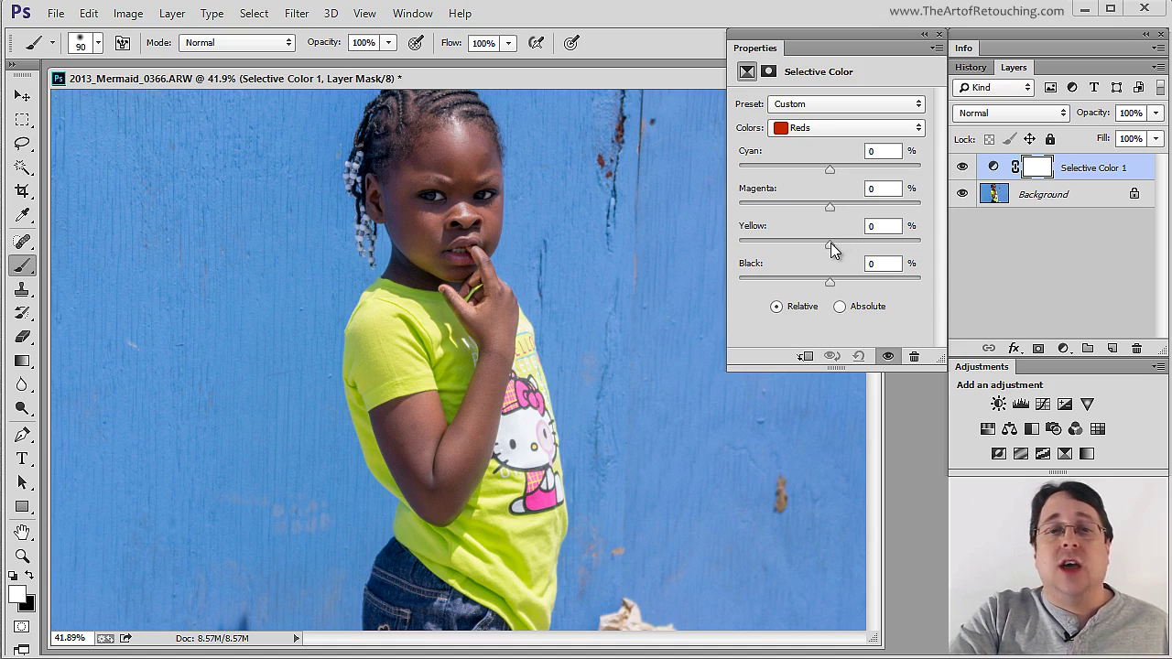
{"action": "left_click_drag", "start_coordinate": [830, 242], "coordinate": [859, 245]}
{"action": "left_click_drag", "start_coordinate": [830, 205], "coordinate": [840, 170]}
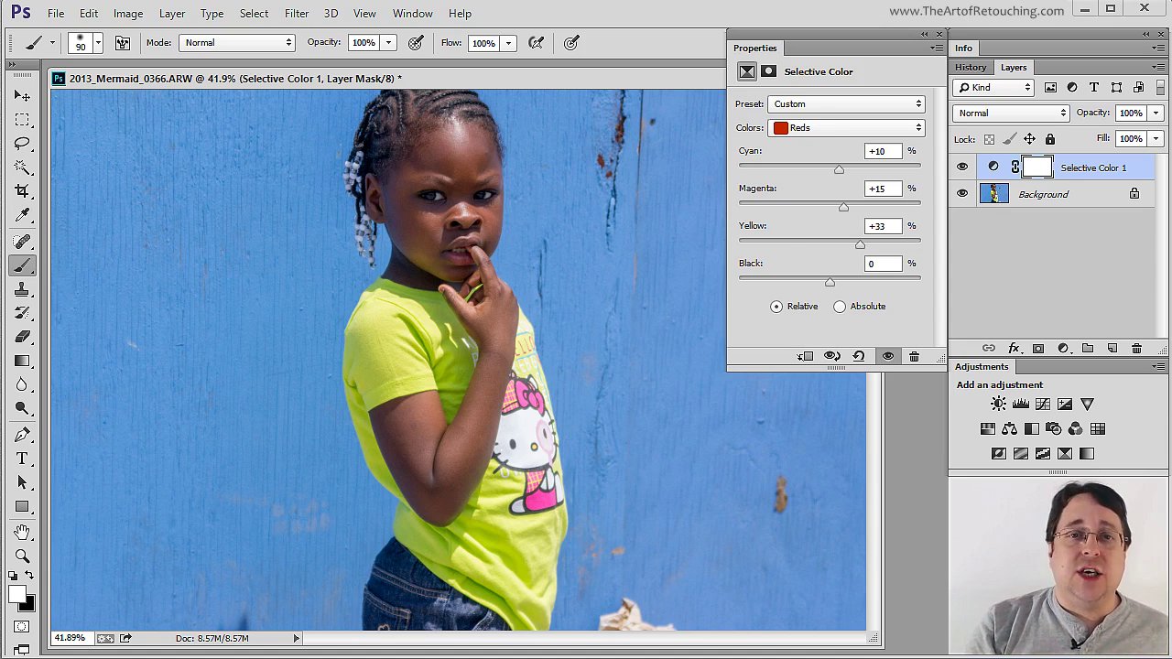
{"action": "left_click", "coordinate": [889, 129]}
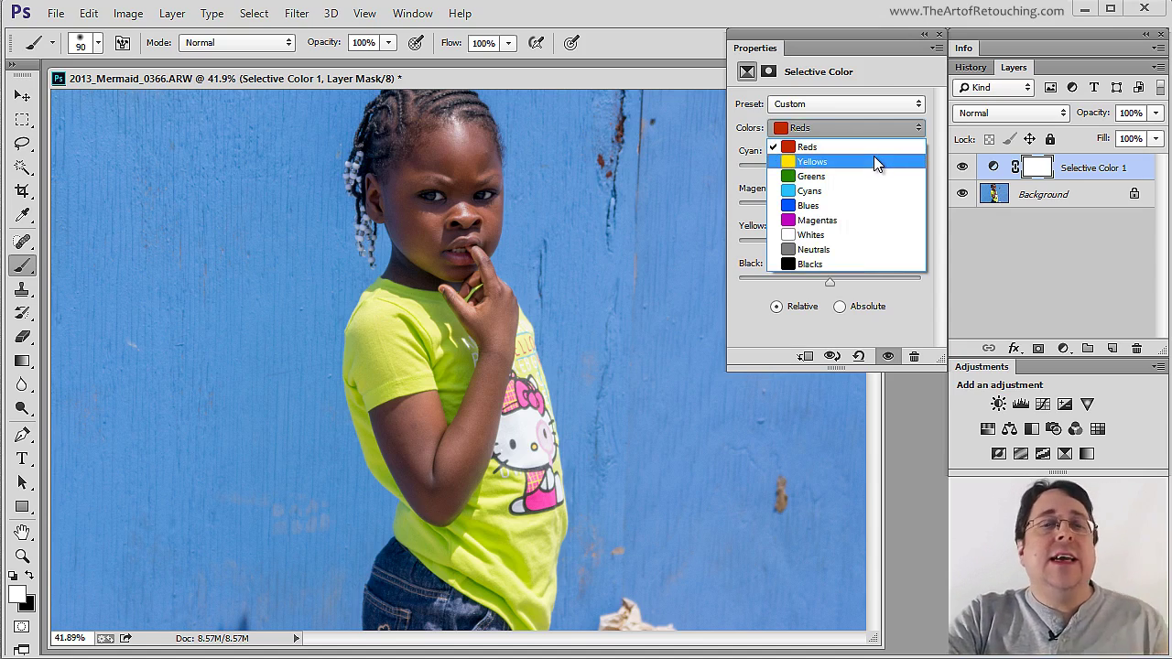
- Switch to Yellows and try removing, then re-adding, magenta
{"action": "left_click", "coordinate": [873, 161]}
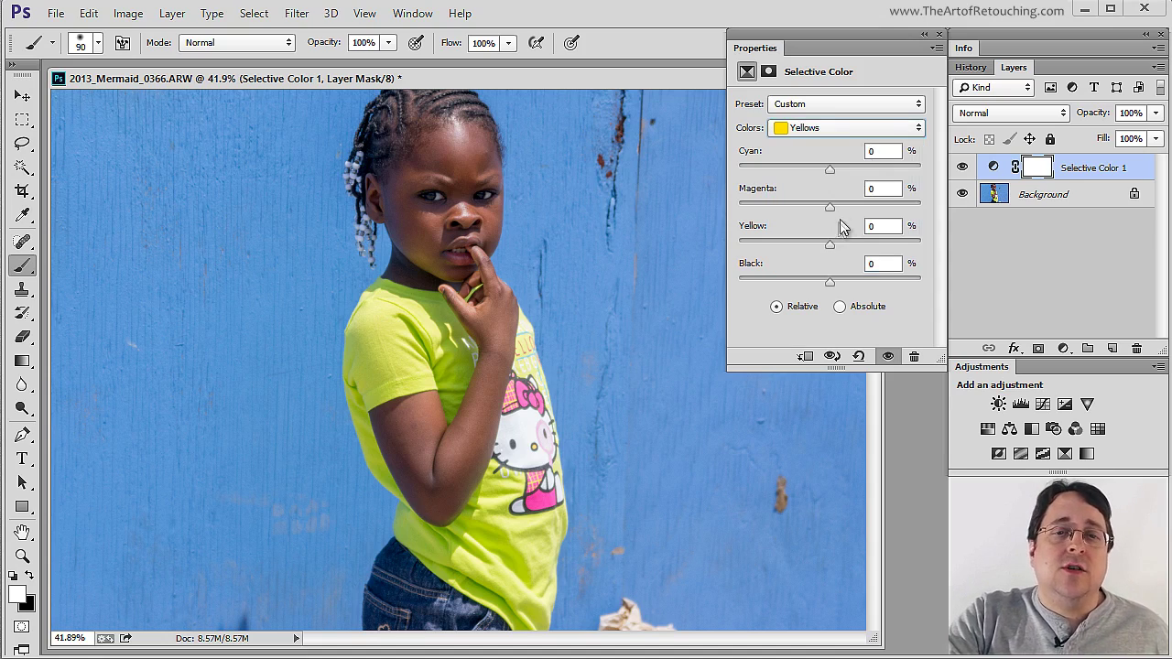
{"action": "left_click_drag", "start_coordinate": [830, 208], "coordinate": [694, 186]}
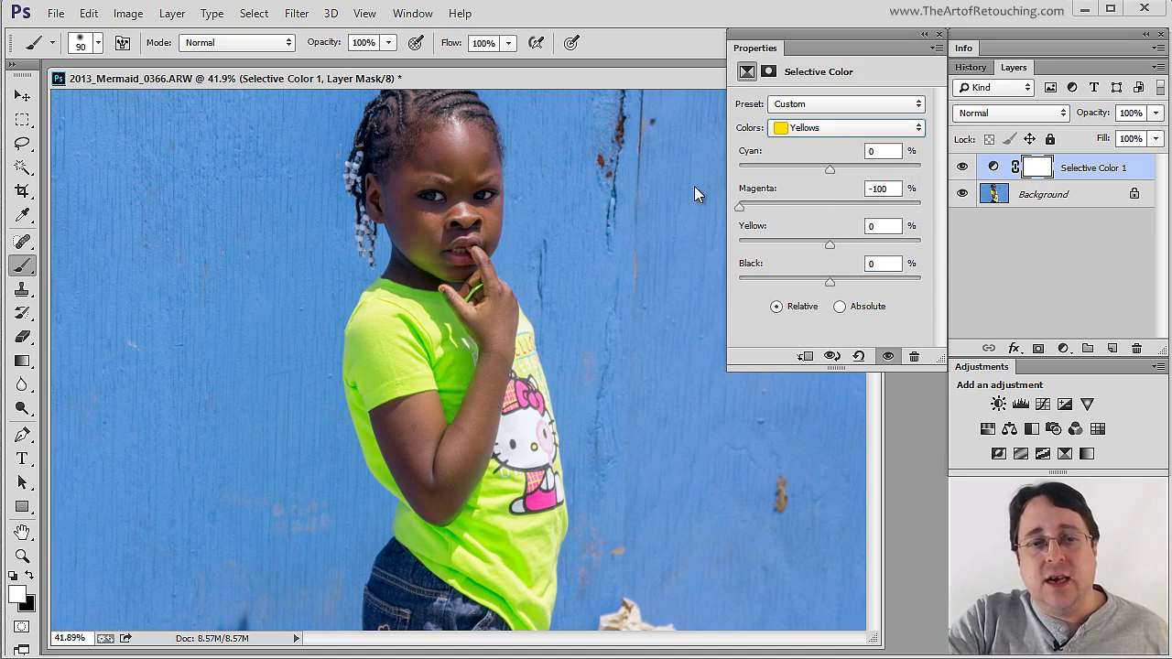
{"action": "left_click_drag", "start_coordinate": [702, 186], "coordinate": [883, 198]}
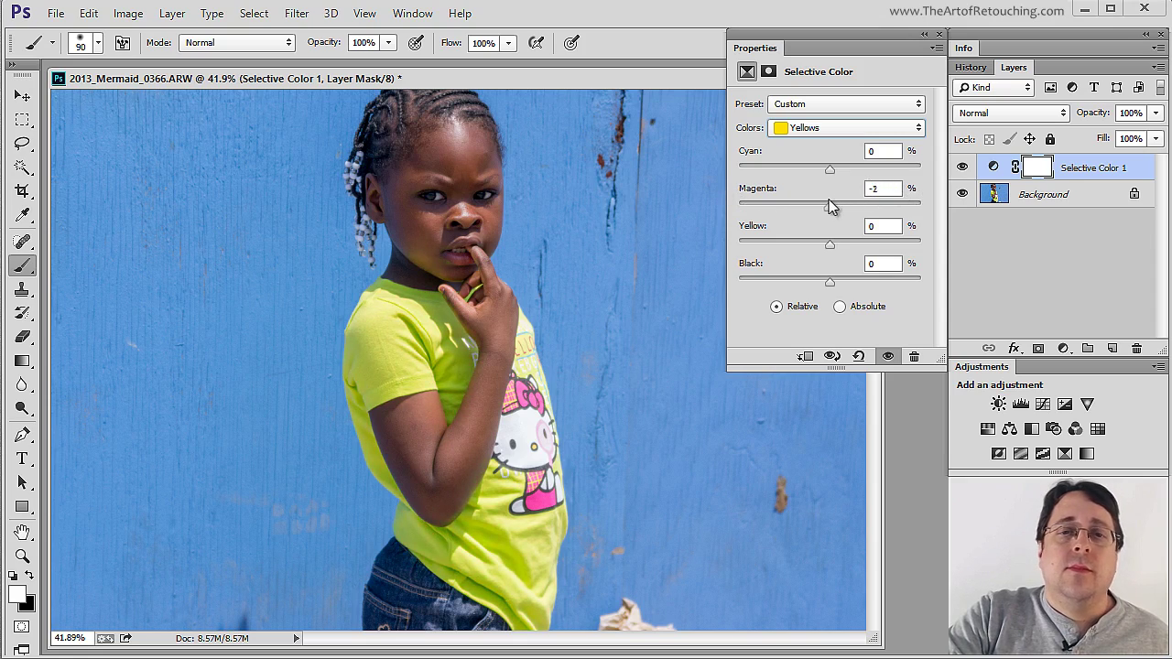
- Switch to Greens and test the Magenta slider, leaving it at −2%
{"action": "left_click", "coordinate": [833, 128]}
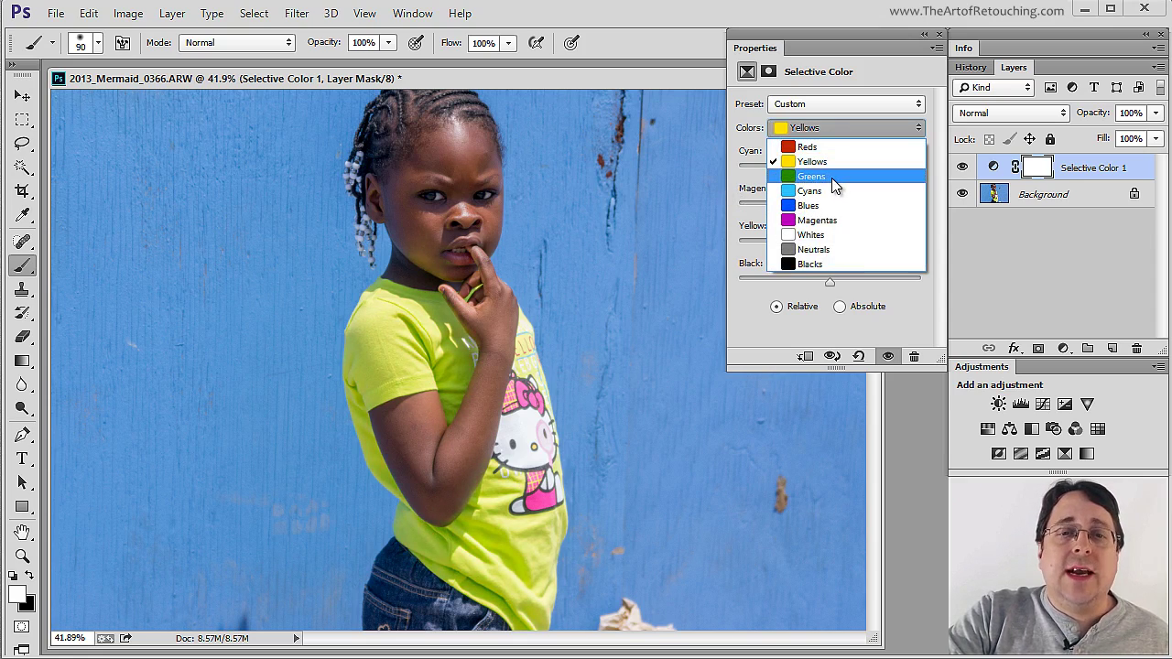
{"action": "left_click", "coordinate": [835, 177]}
{"action": "mouse_move", "coordinate": [830, 205]}
{"action": "left_mouse_down"}
{"action": "mouse_move", "coordinate": [921, 220]}
{"action": "mouse_move", "coordinate": [752, 224]}
{"action": "mouse_move", "coordinate": [916, 221]}
{"action": "mouse_move", "coordinate": [759, 211]}
{"action": "mouse_move", "coordinate": [941, 217]}
{"action": "mouse_move", "coordinate": [753, 216]}
{"action": "mouse_move", "coordinate": [824, 223]}
{"action": "left_mouse_up"}
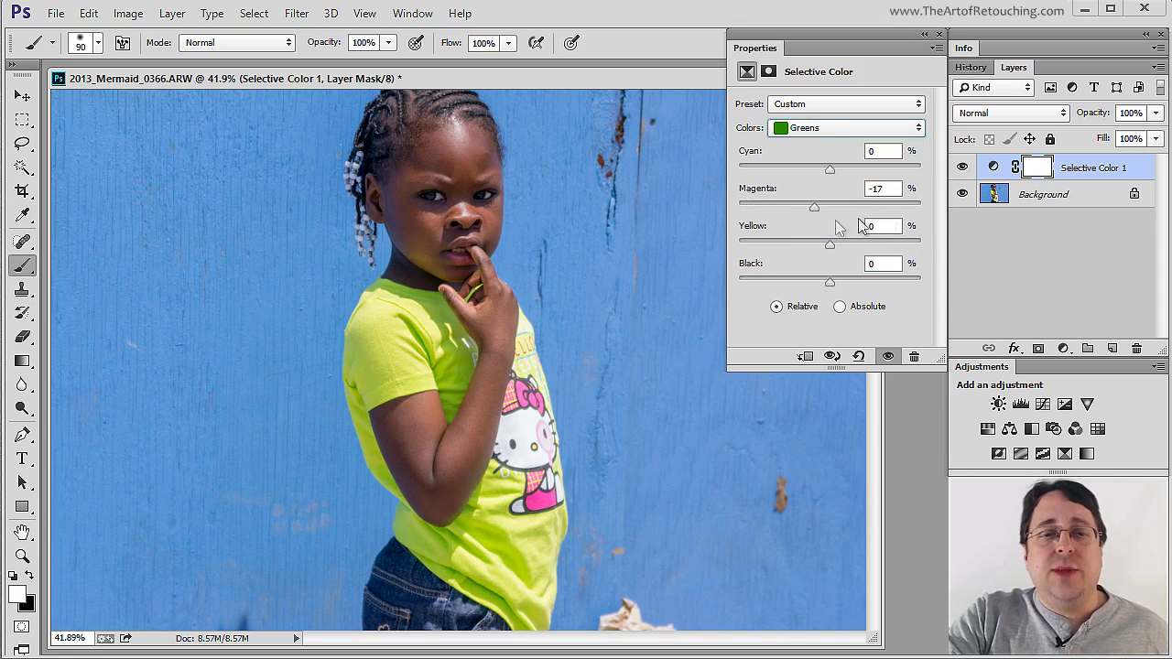
{"action": "left_click_drag", "start_coordinate": [915, 209], "coordinate": [829, 222]}
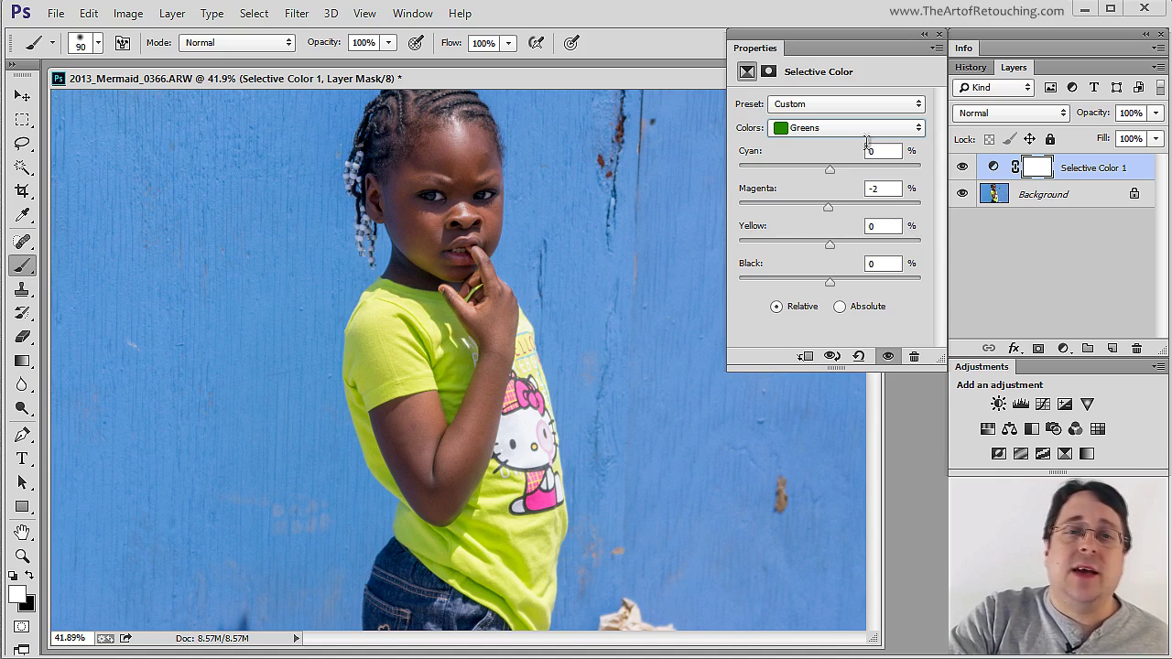
{"action": "left_click", "coordinate": [866, 134]}
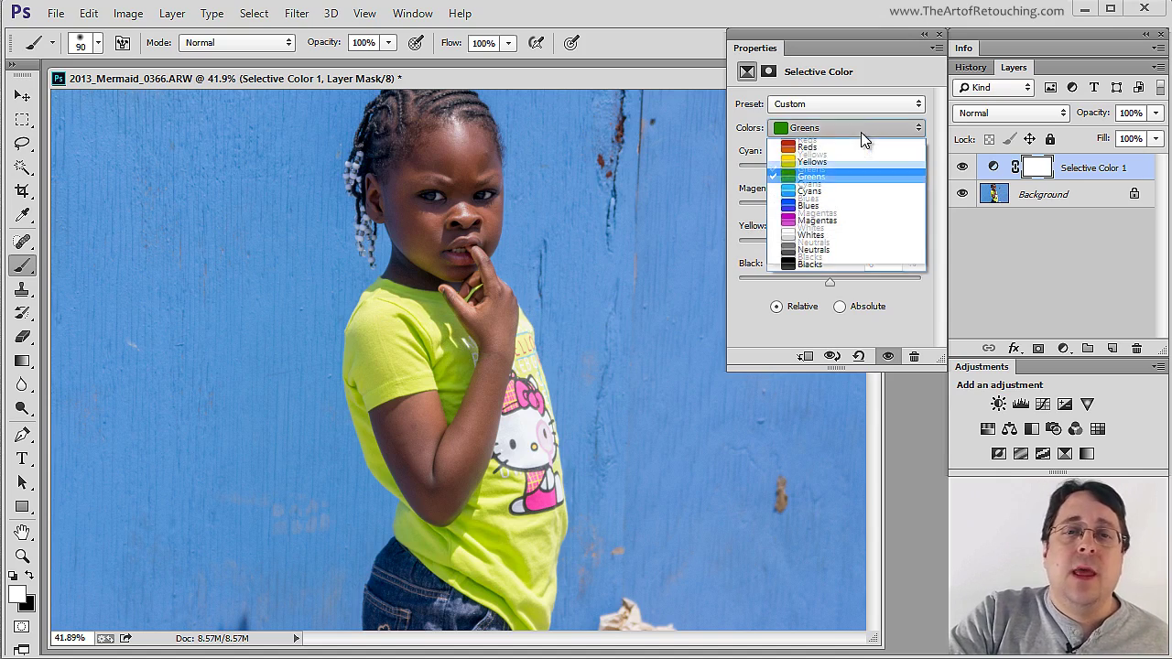
- Test small magenta shifts on the Cyans and Blues ranges
{"action": "left_click", "coordinate": [854, 189]}
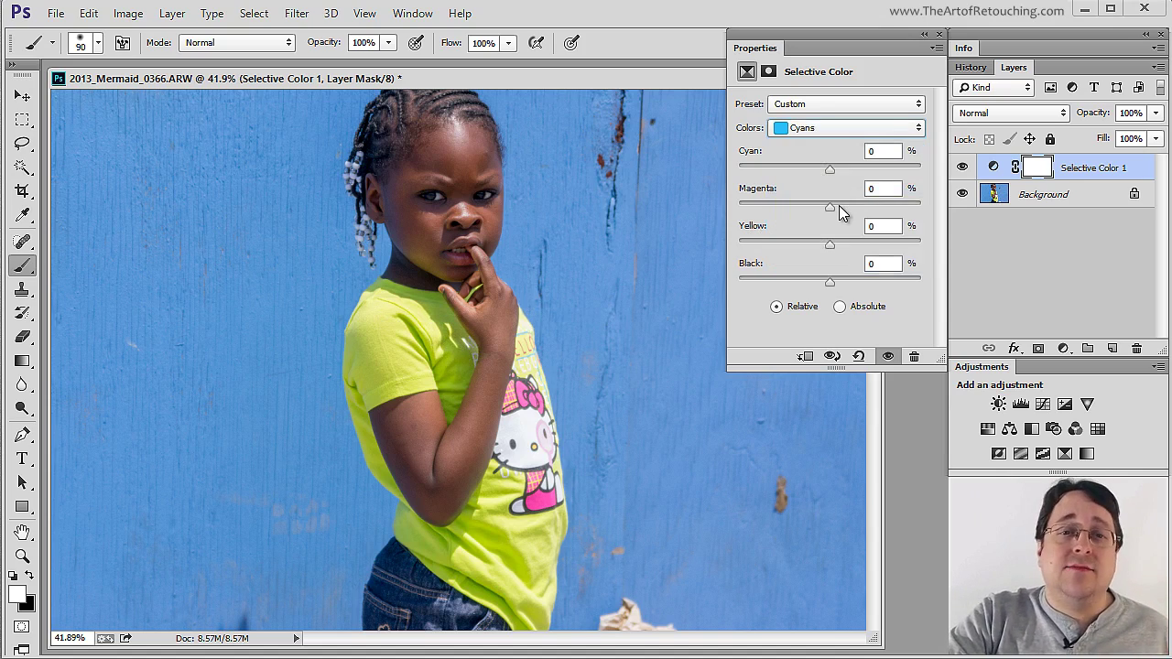
{"action": "mouse_move", "coordinate": [832, 208]}
{"action": "left_mouse_down"}
{"action": "mouse_move", "coordinate": [924, 207]}
{"action": "mouse_move", "coordinate": [766, 196]}
{"action": "mouse_move", "coordinate": [923, 187]}
{"action": "mouse_move", "coordinate": [729, 183]}
{"action": "mouse_move", "coordinate": [906, 203]}
{"action": "mouse_move", "coordinate": [720, 198]}
{"action": "mouse_move", "coordinate": [906, 213]}
{"action": "mouse_move", "coordinate": [831, 222]}
{"action": "left_mouse_up"}
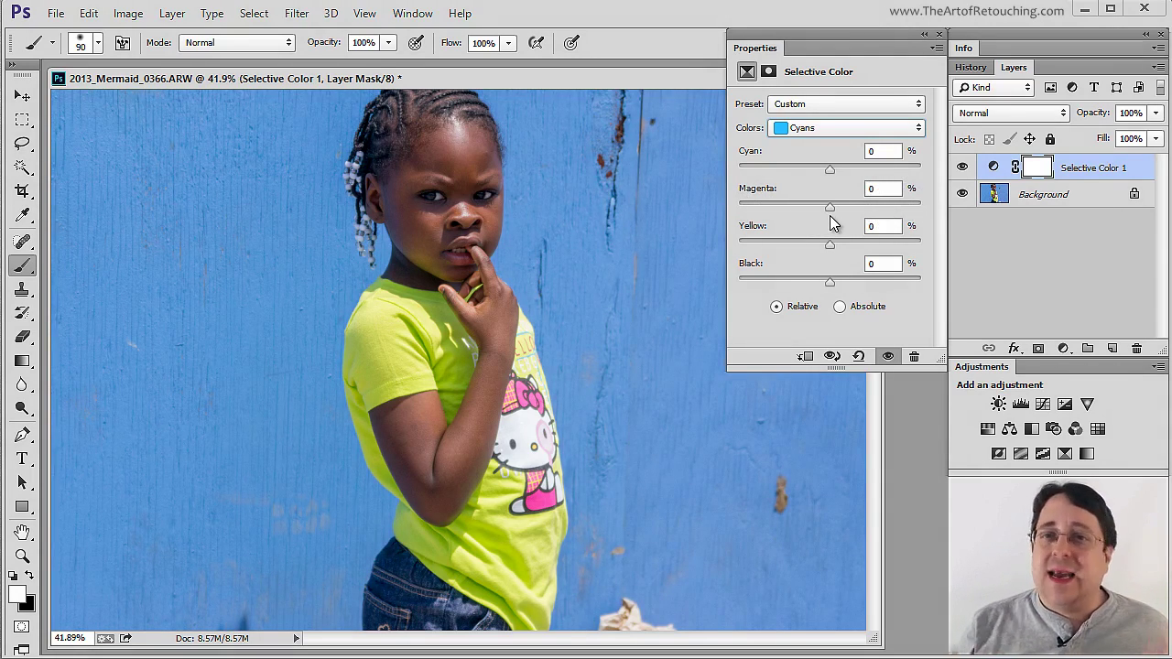
{"action": "key", "text": "alt+7"}
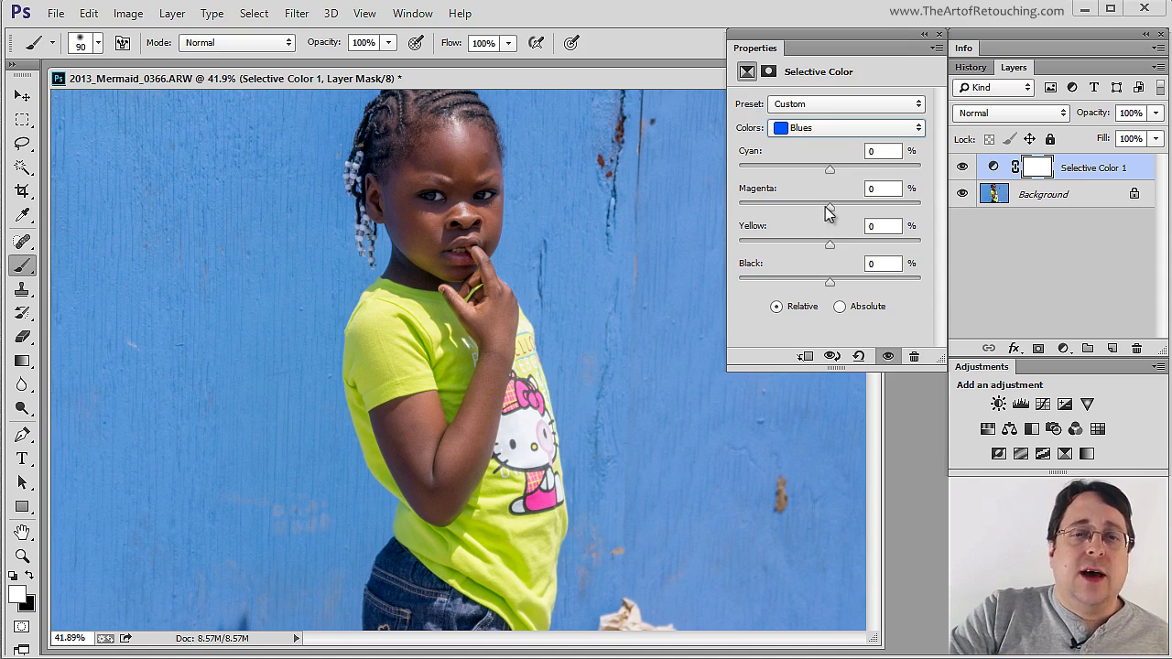
{"action": "mouse_move", "coordinate": [829, 207]}
{"action": "left_mouse_down"}
{"action": "mouse_move", "coordinate": [934, 217]}
{"action": "mouse_move", "coordinate": [829, 209]}
{"action": "left_mouse_up"}
- Test Magentas, then return to Blues and push Magenta to +100%, turning the wall purple
{"action": "left_click", "coordinate": [829, 128]}
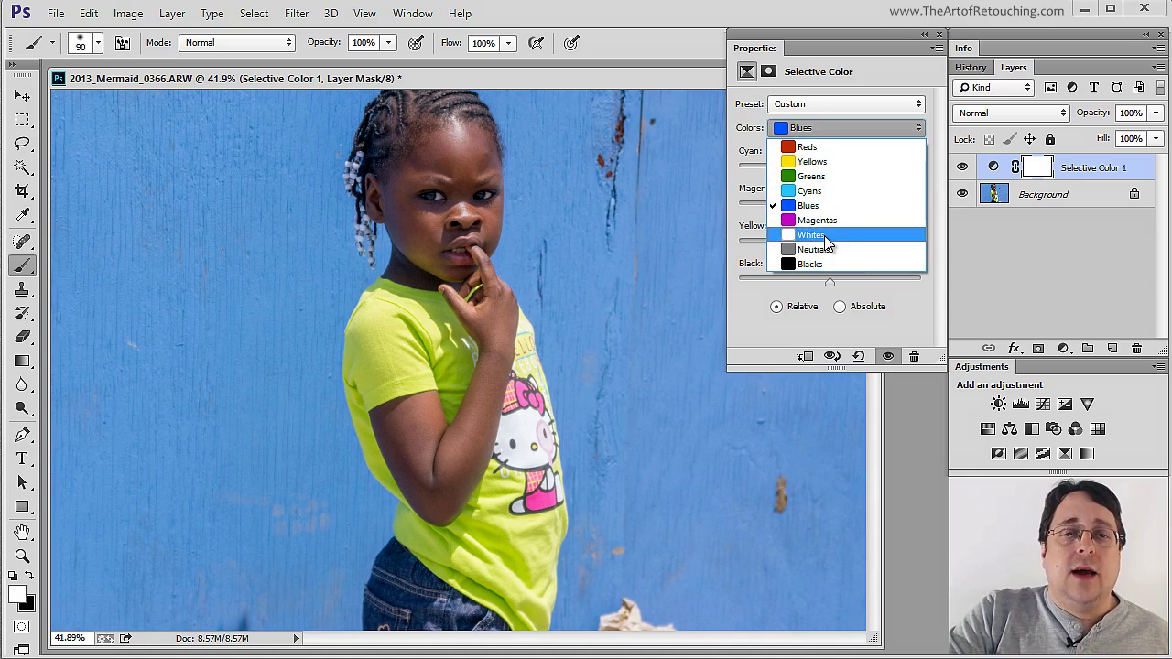
{"action": "left_click", "coordinate": [826, 218]}
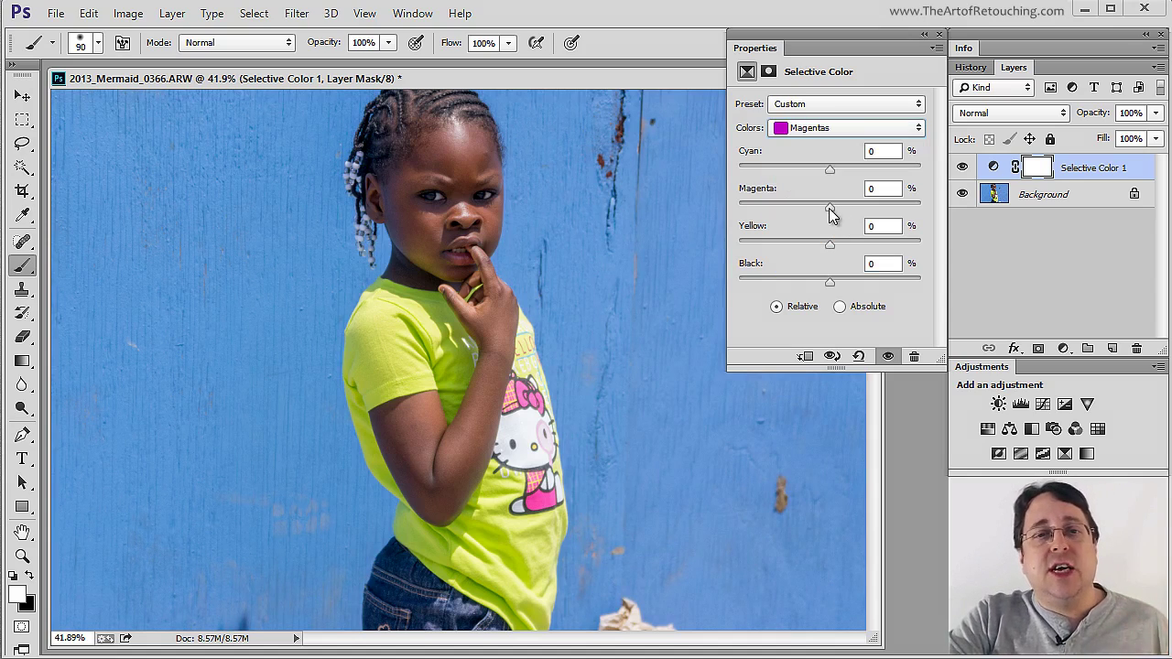
{"action": "left_click_drag", "start_coordinate": [828, 208], "coordinate": [831, 241]}
{"action": "left_click", "coordinate": [843, 127]}
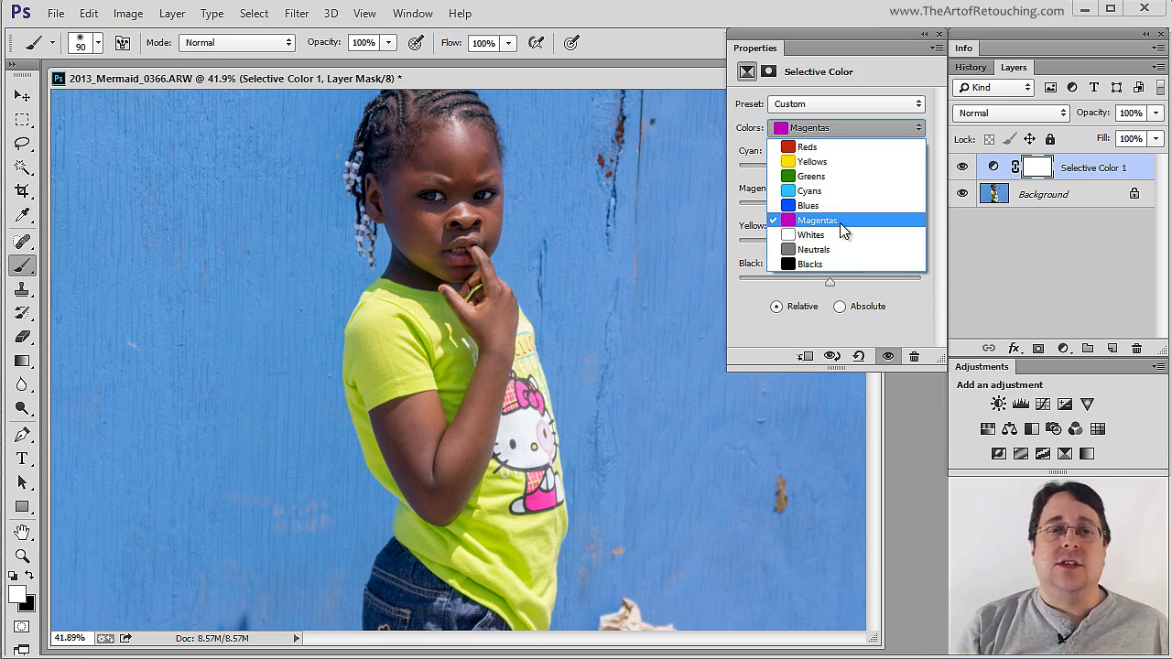
{"action": "left_click", "coordinate": [810, 205]}
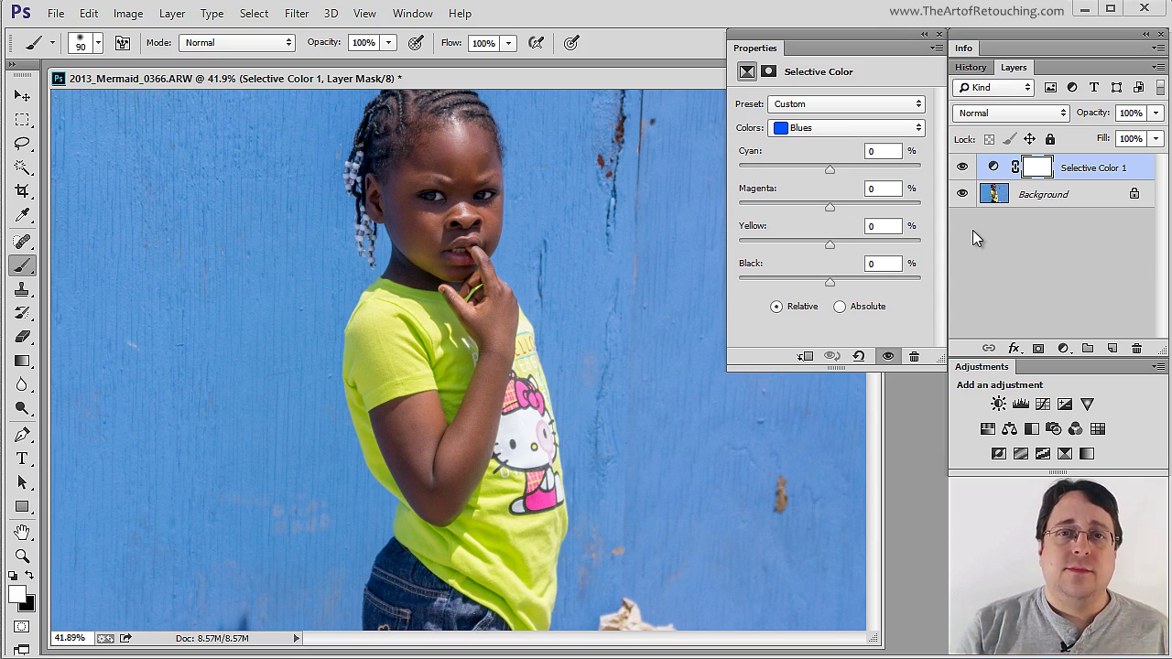
{"action": "left_click_drag", "start_coordinate": [829, 207], "coordinate": [920, 207]}
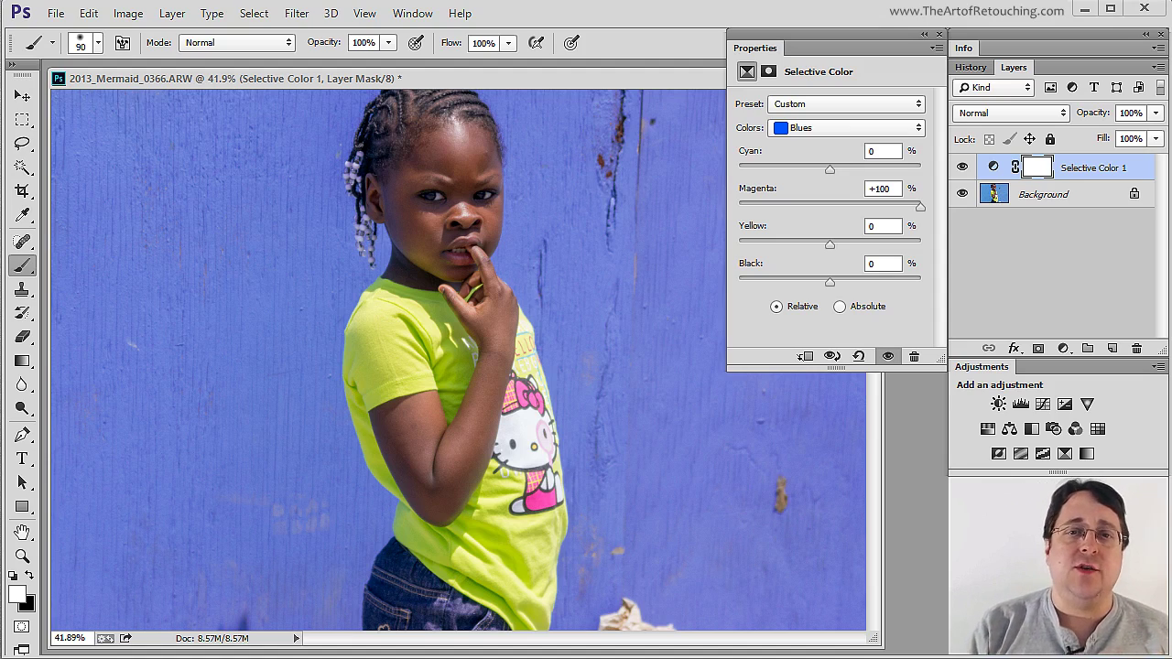
- Briefly add a Black & White adjustment layer, then undo it, keeping only Selective Color 1
{"action": "left_click", "coordinate": [838, 129]}
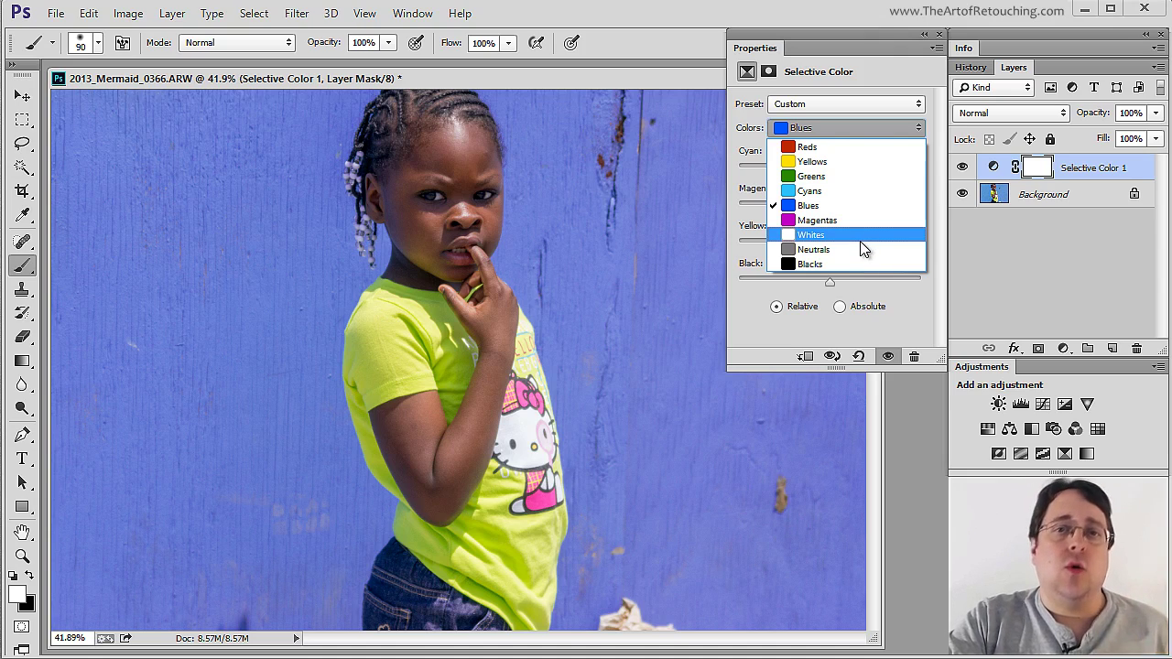
{"action": "left_click", "coordinate": [765, 52]}
{"action": "left_click", "coordinate": [1097, 279]}
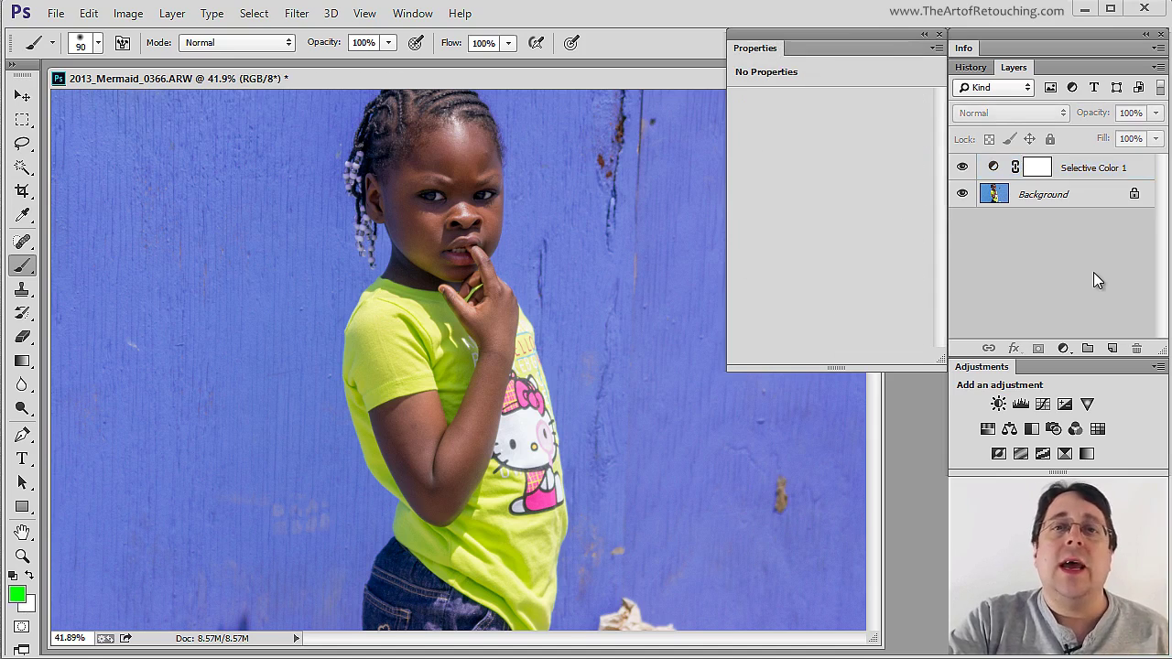
{"action": "left_click", "coordinate": [1032, 429]}
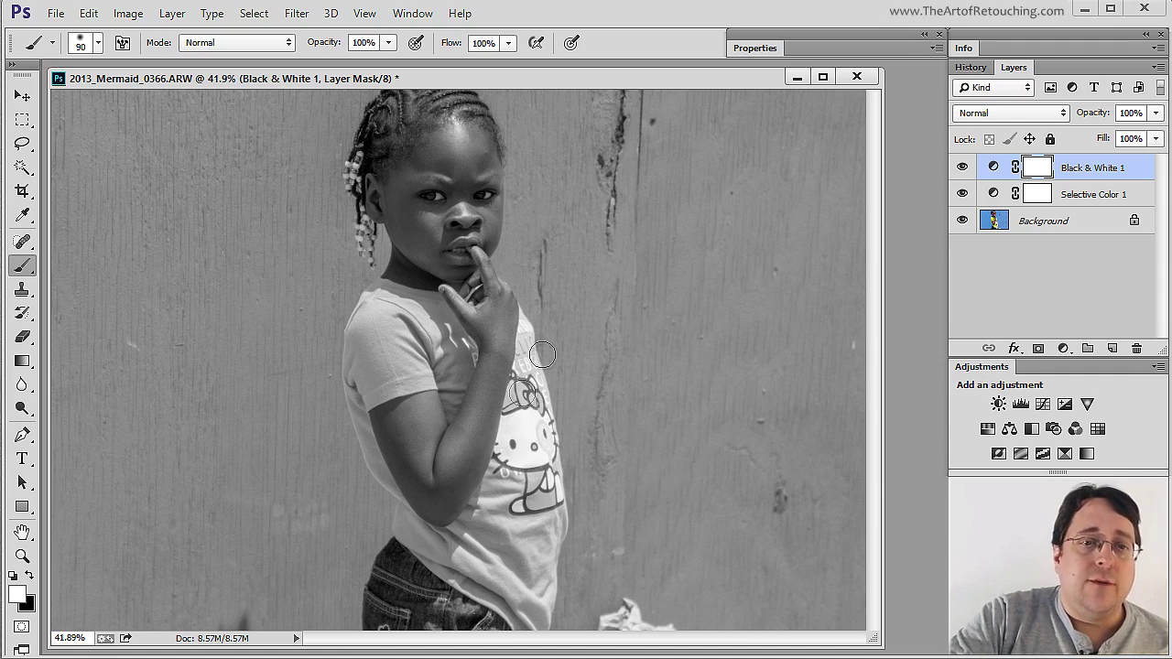
{"action": "key", "text": "ctrl+z"}
{"action": "left_click", "coordinate": [754, 47]}
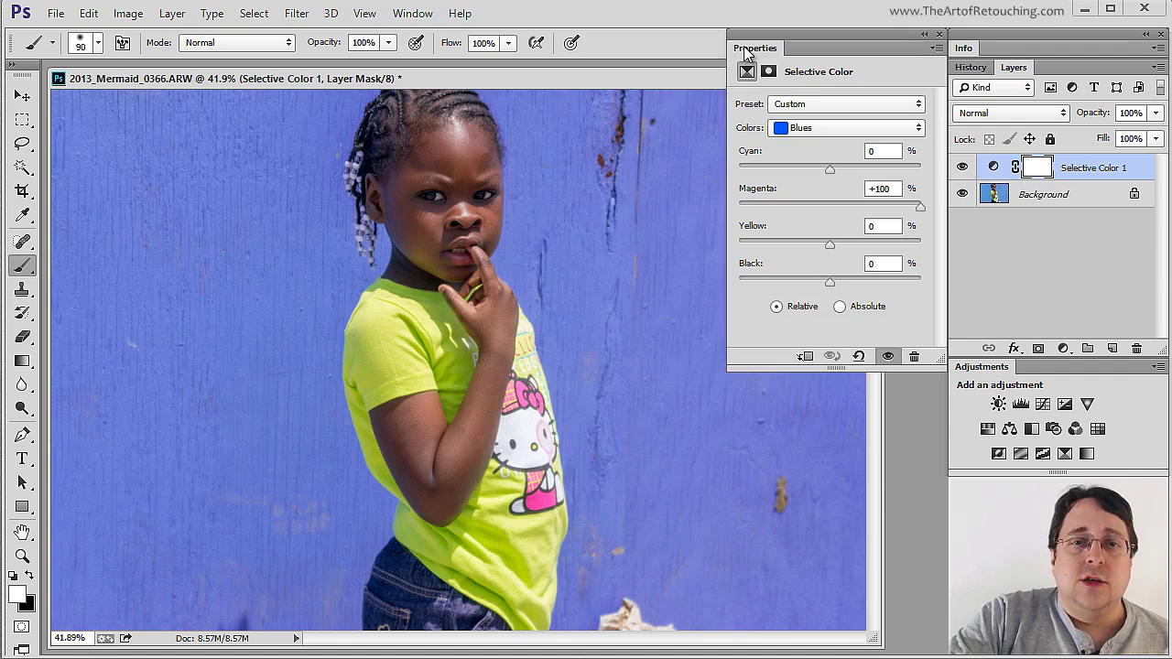
- Set Magenta to +100% for Whites, zooming in to check the pink shirt print
{"action": "left_click", "coordinate": [811, 127]}
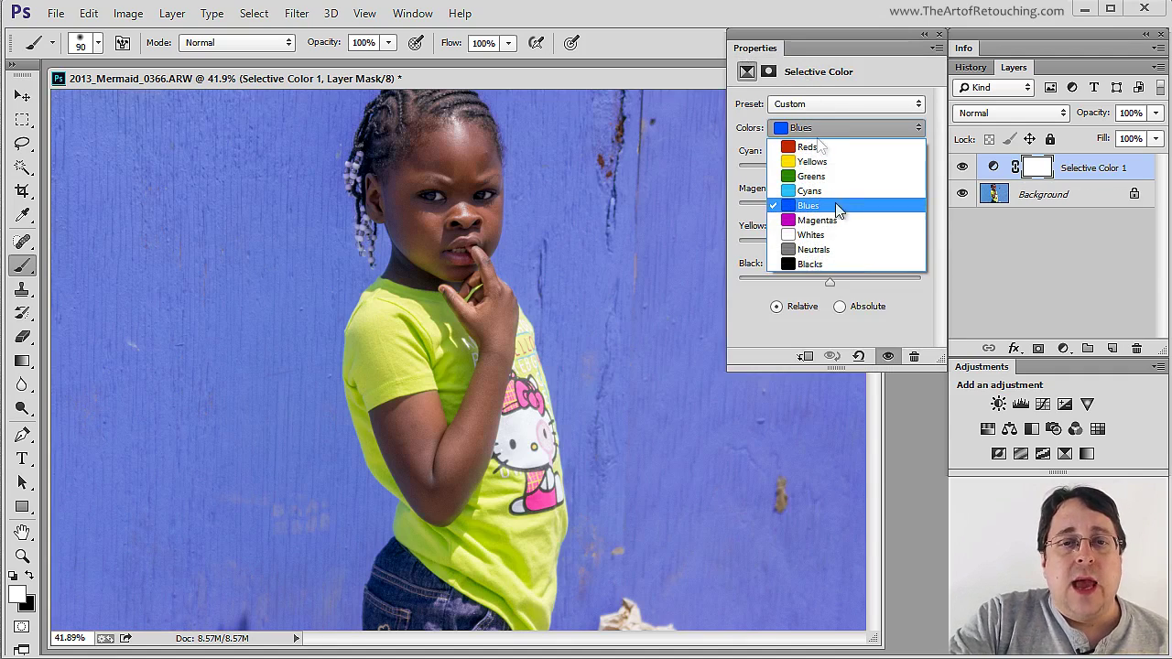
{"action": "left_click", "coordinate": [830, 235]}
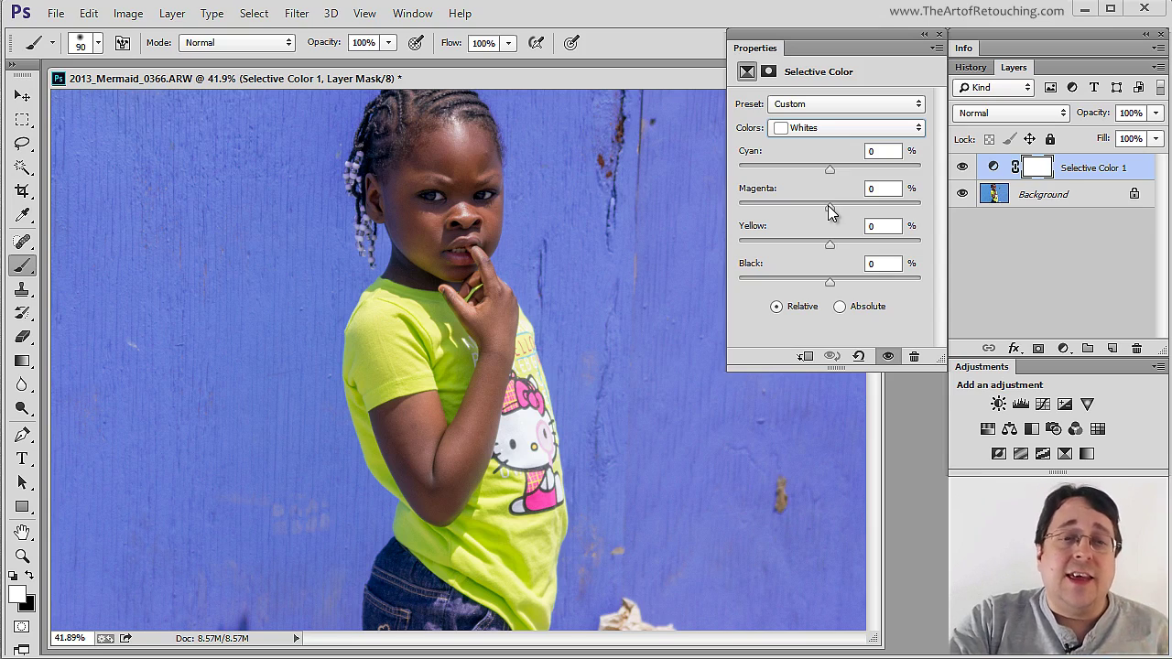
{"action": "left_click_drag", "start_coordinate": [829, 209], "coordinate": [945, 211]}
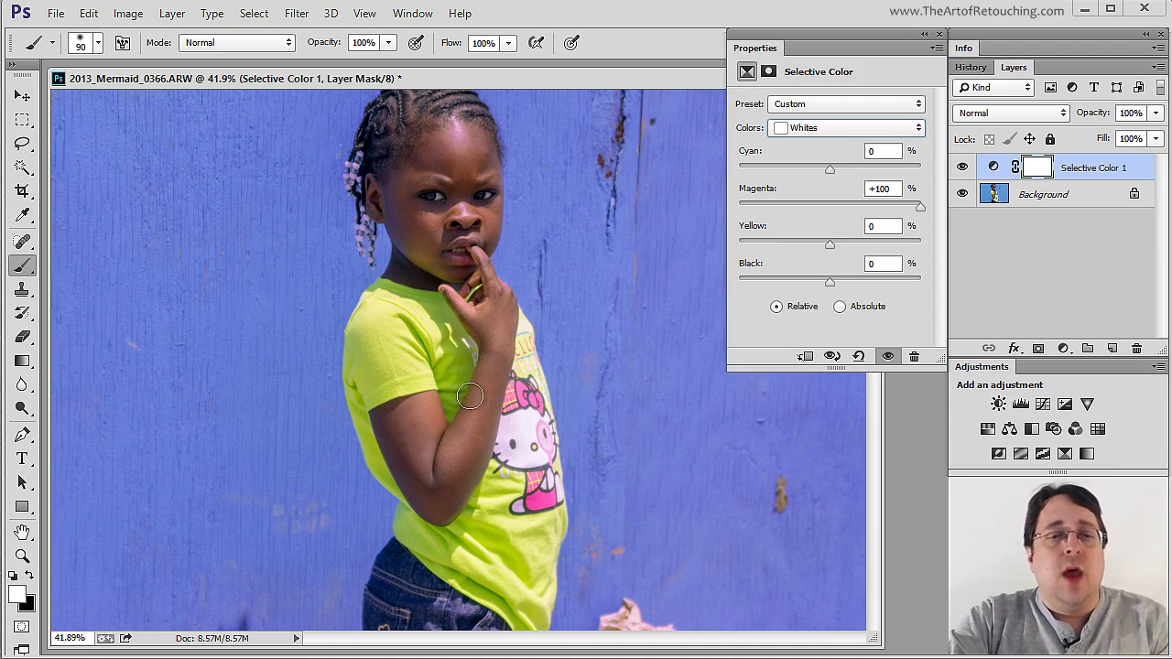
{"action": "scroll", "coordinate": [525, 431], "scroll_direction": "up", "scroll_amount": 6}
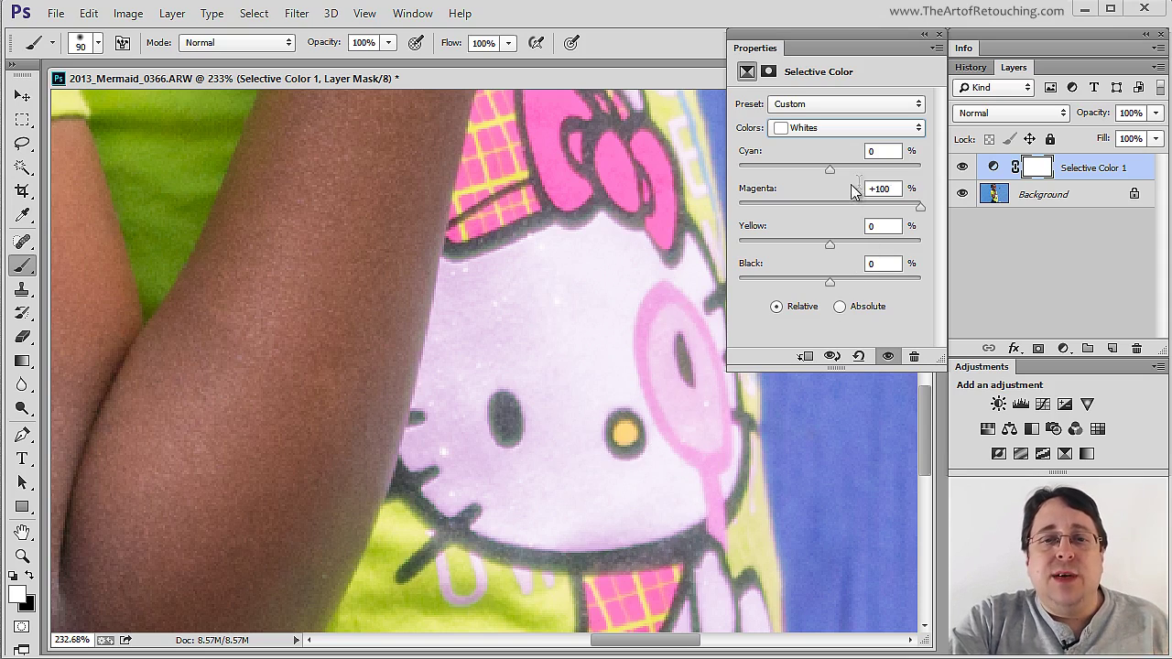
{"action": "mouse_move", "coordinate": [920, 208]}
{"action": "left_mouse_down"}
{"action": "mouse_move", "coordinate": [850, 212]}
{"action": "mouse_move", "coordinate": [964, 205]}
{"action": "mouse_move", "coordinate": [663, 190]}
{"action": "mouse_move", "coordinate": [938, 211]}
{"action": "left_mouse_up"}
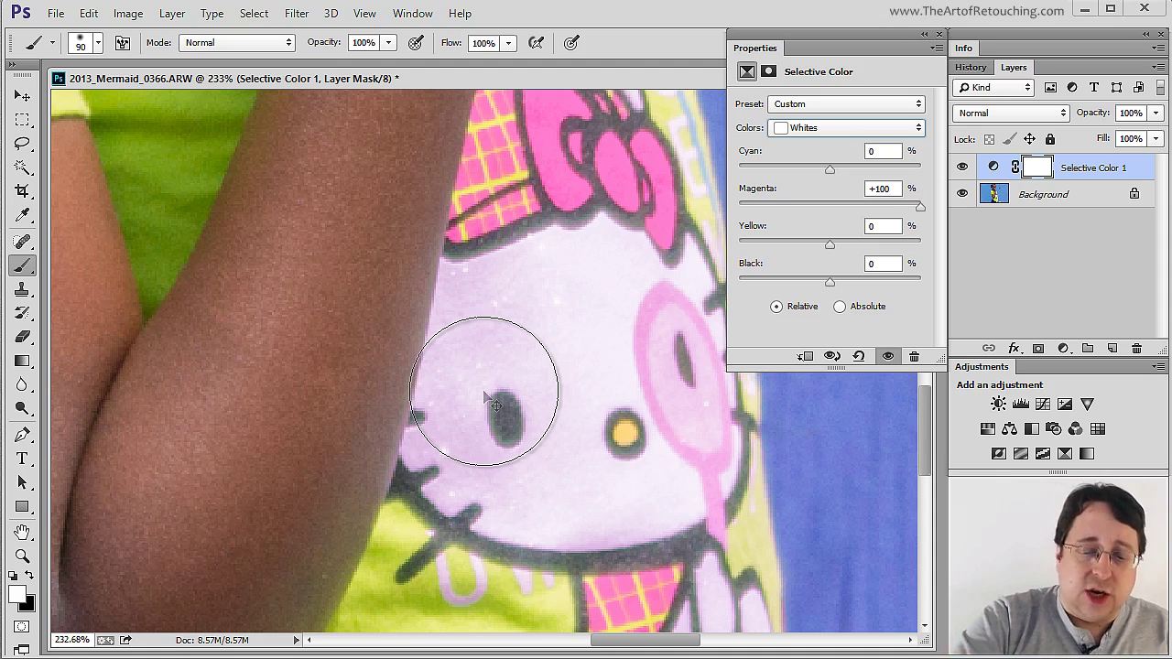
{"action": "key", "text": "ctrl+0"}
{"action": "left_click", "coordinate": [832, 129]}
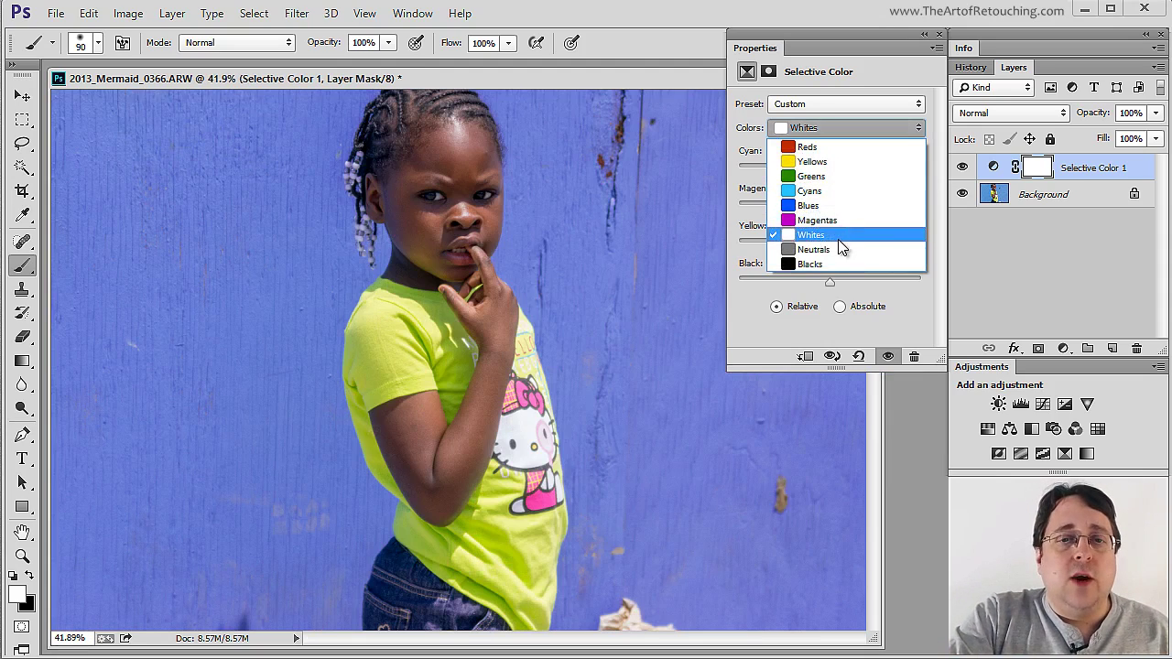
- Test magenta shifts on Neutrals and then Blacks, leaving the purple wall unchanged
{"action": "left_click", "coordinate": [836, 246]}
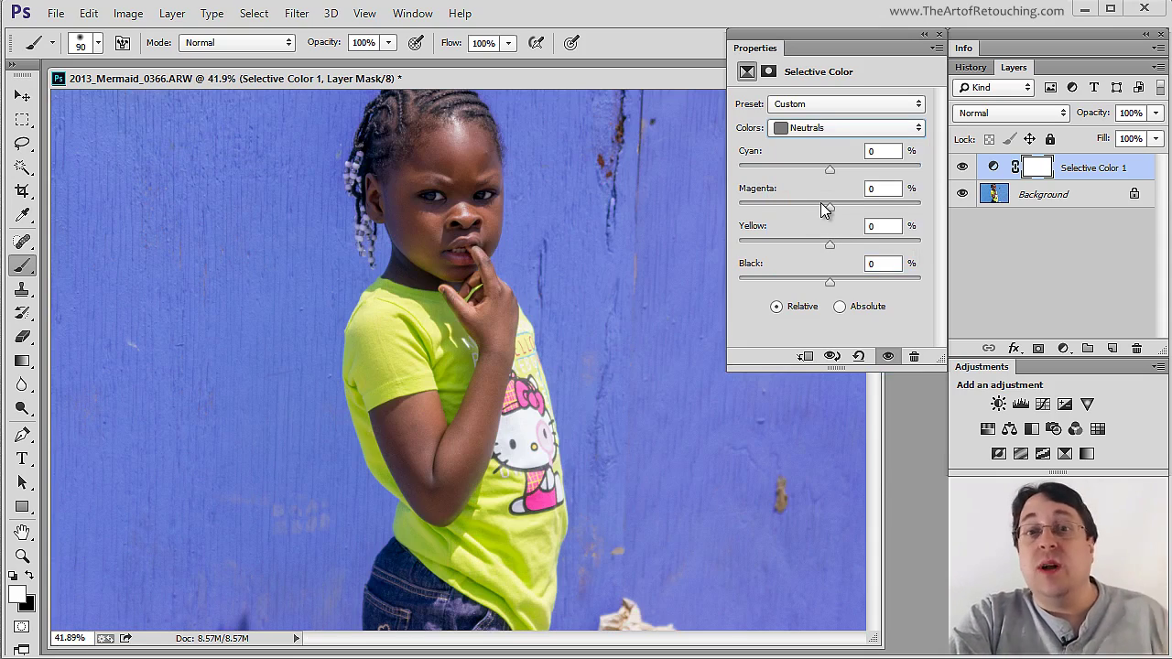
{"action": "mouse_move", "coordinate": [823, 209]}
{"action": "left_mouse_down"}
{"action": "mouse_move", "coordinate": [980, 208]}
{"action": "mouse_move", "coordinate": [695, 201]}
{"action": "mouse_move", "coordinate": [935, 225]}
{"action": "mouse_move", "coordinate": [723, 199]}
{"action": "mouse_move", "coordinate": [942, 209]}
{"action": "mouse_move", "coordinate": [832, 207]}
{"action": "left_mouse_up"}
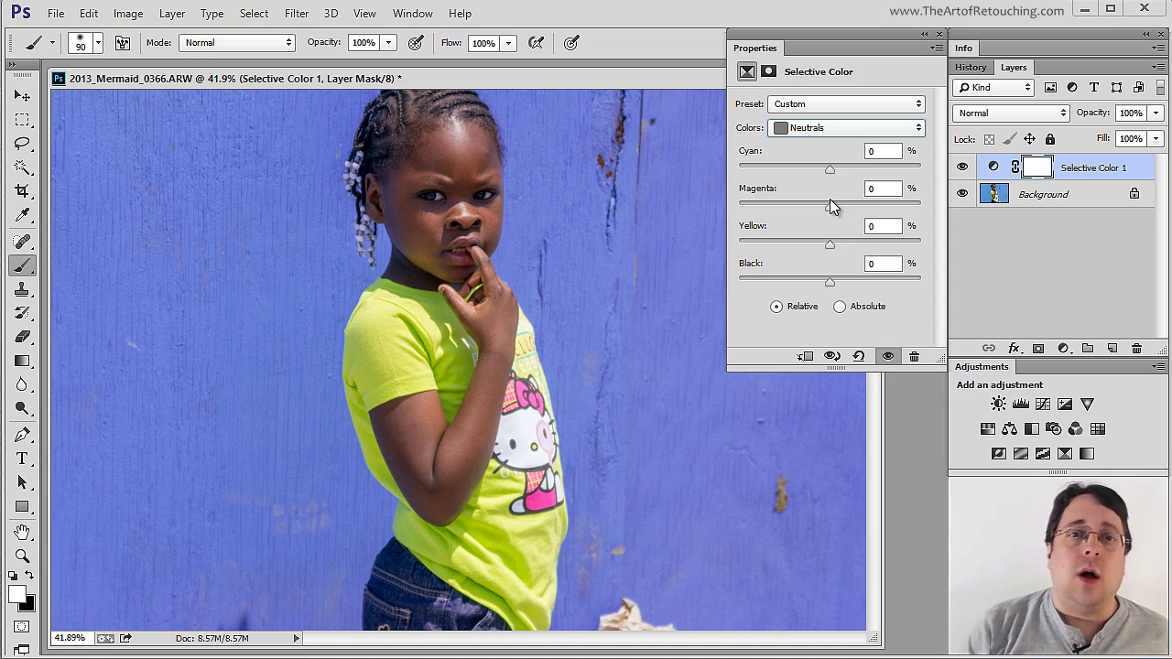
{"action": "left_click", "coordinate": [840, 127]}
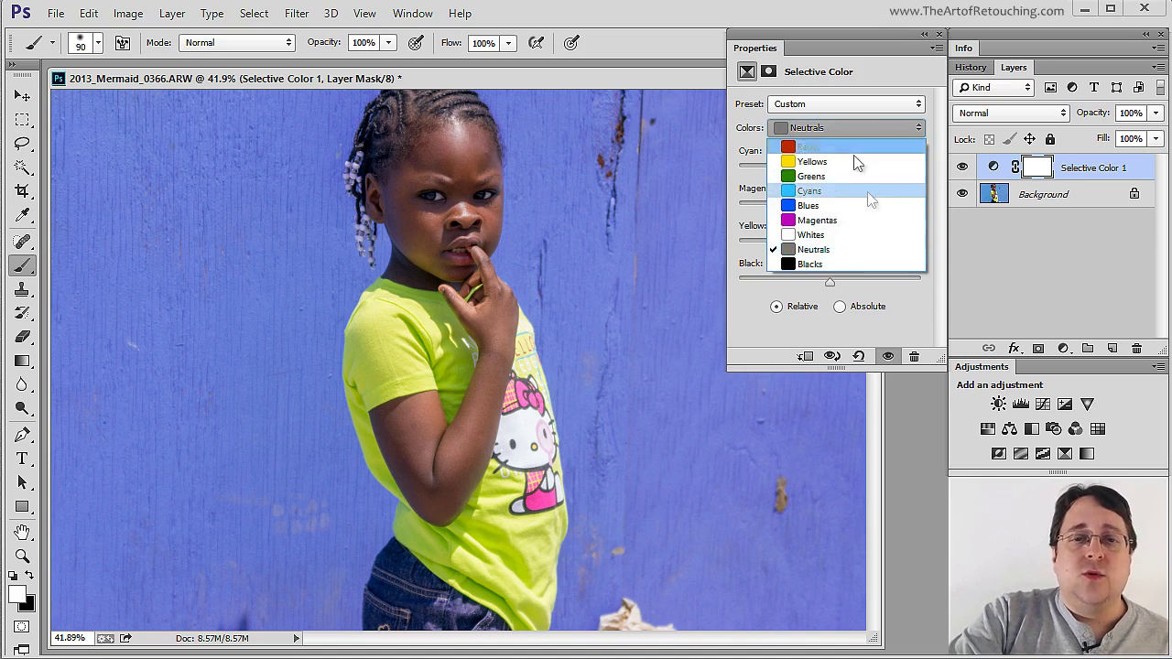
{"action": "left_click", "coordinate": [847, 262]}
{"action": "mouse_move", "coordinate": [830, 207]}
{"action": "left_mouse_down"}
{"action": "mouse_move", "coordinate": [897, 208]}
{"action": "mouse_move", "coordinate": [673, 188]}
{"action": "mouse_move", "coordinate": [996, 206]}
{"action": "mouse_move", "coordinate": [800, 190]}
{"action": "mouse_move", "coordinate": [677, 197]}
{"action": "mouse_move", "coordinate": [829, 205]}
{"action": "left_mouse_up"}
{"action": "left_click", "coordinate": [879, 127]}
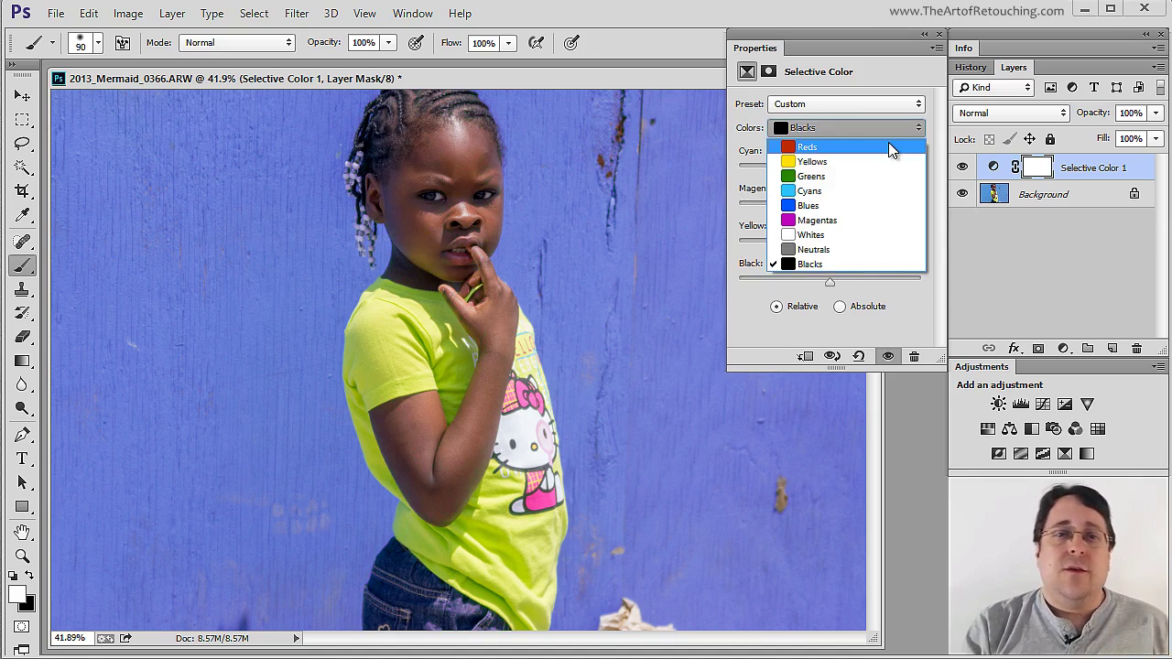